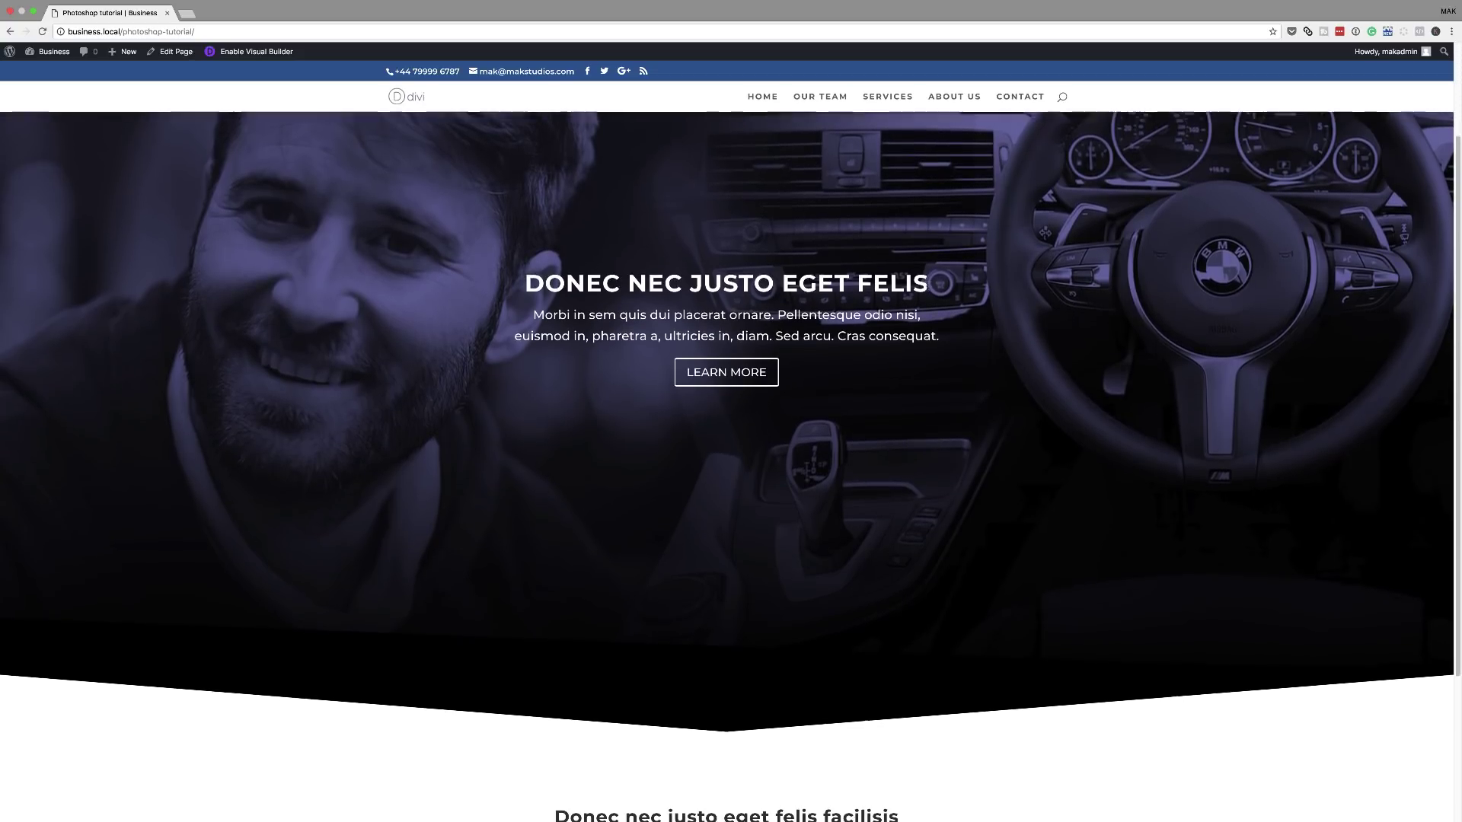
Step: Examine the blended hero banner on the Photoshop tutorial web page
{"action": "scroll", "coordinate": [927, 289], "scroll_direction": "down", "scroll_amount": 5}
{"action": "scroll", "coordinate": [927, 289], "scroll_direction": "up", "scroll_amount": 10}
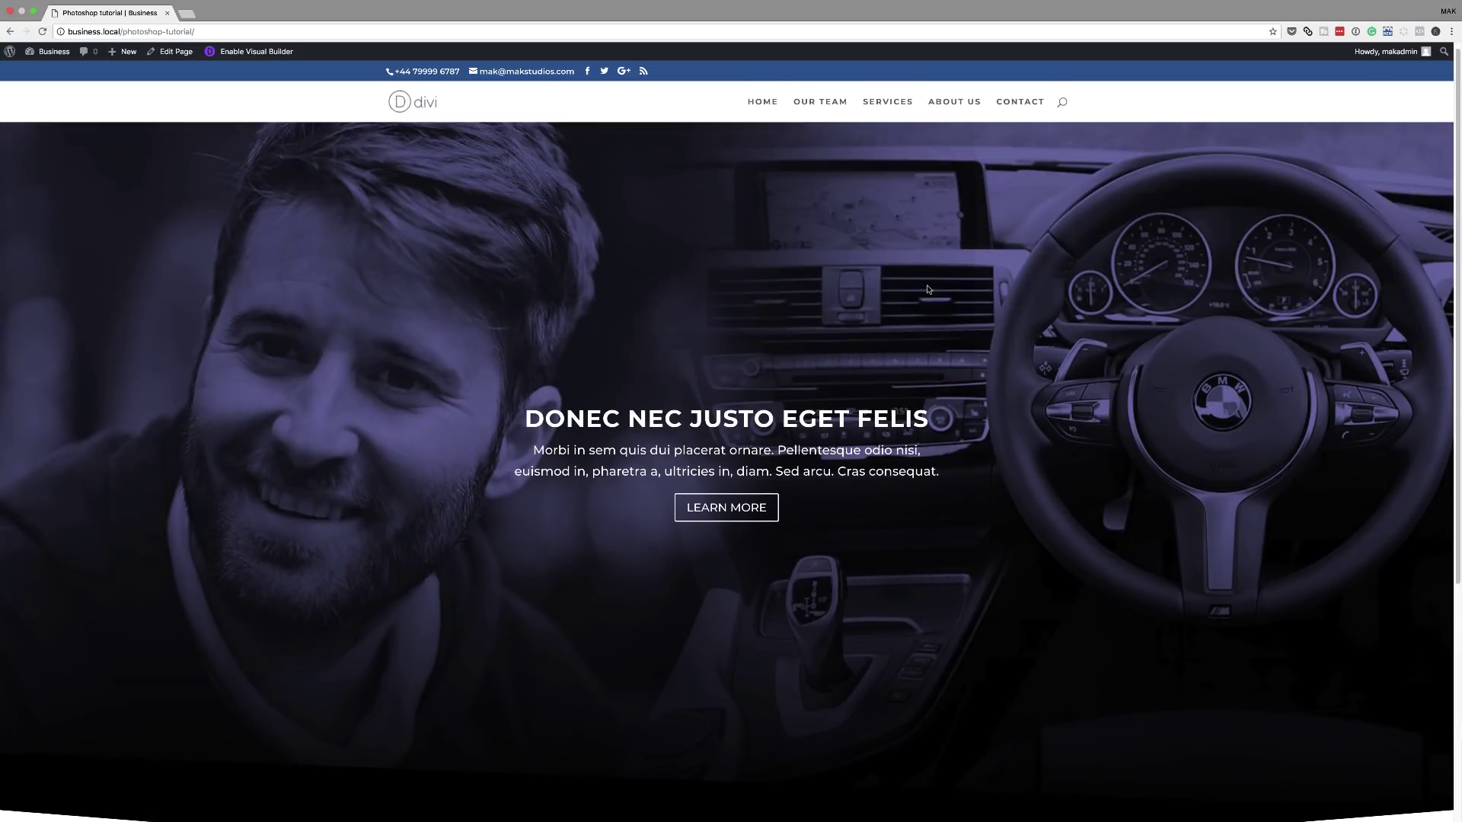
{"action": "scroll", "coordinate": [927, 290], "scroll_direction": "down", "scroll_amount": 5}
{"action": "scroll", "coordinate": [1027, 496], "scroll_direction": "up", "scroll_amount": 5}
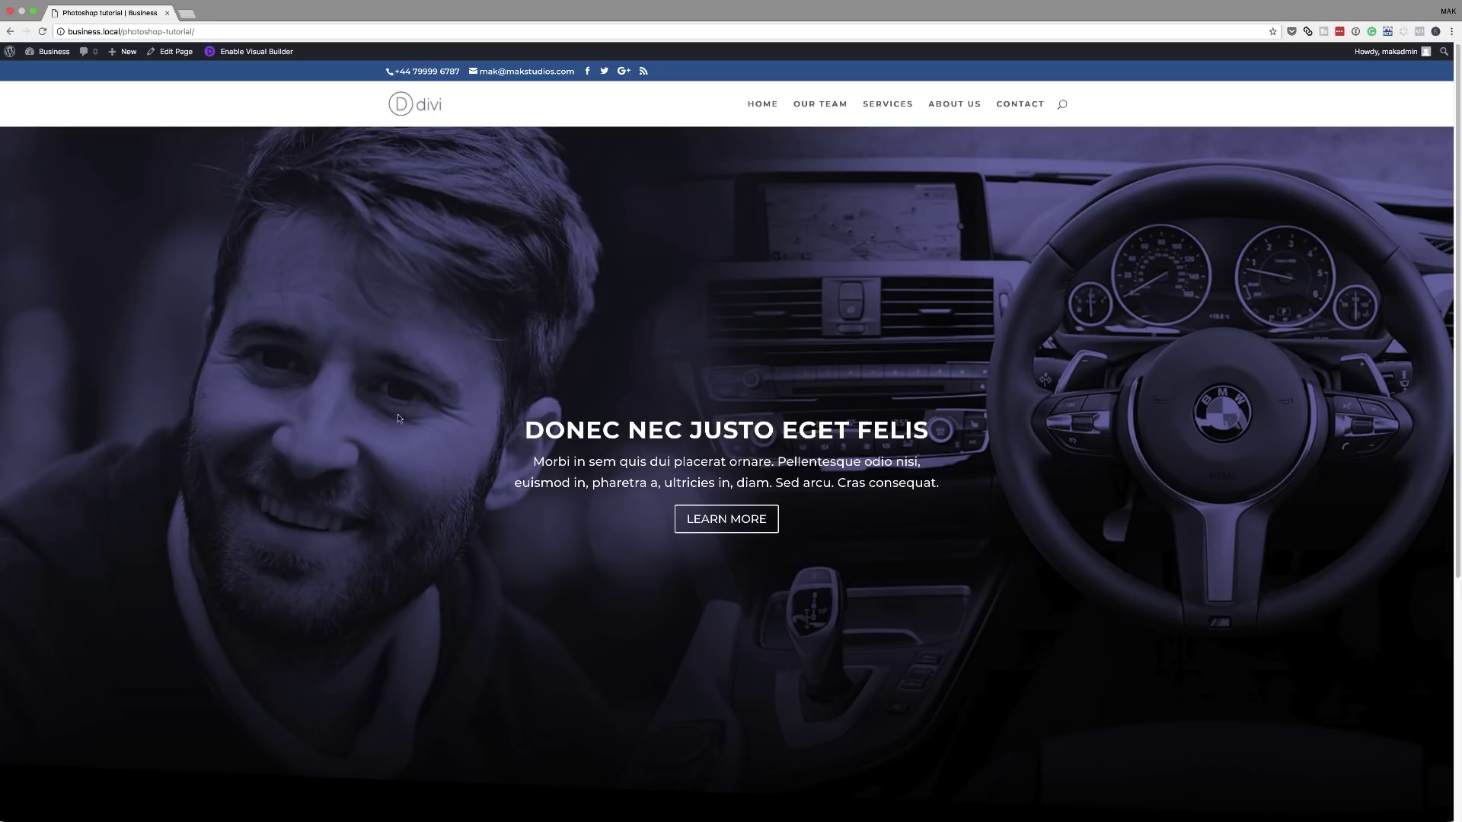
{"action": "scroll", "coordinate": [496, 448], "scroll_direction": "down", "scroll_amount": 5}
{"action": "scroll", "coordinate": [497, 447], "scroll_direction": "up", "scroll_amount": 5}
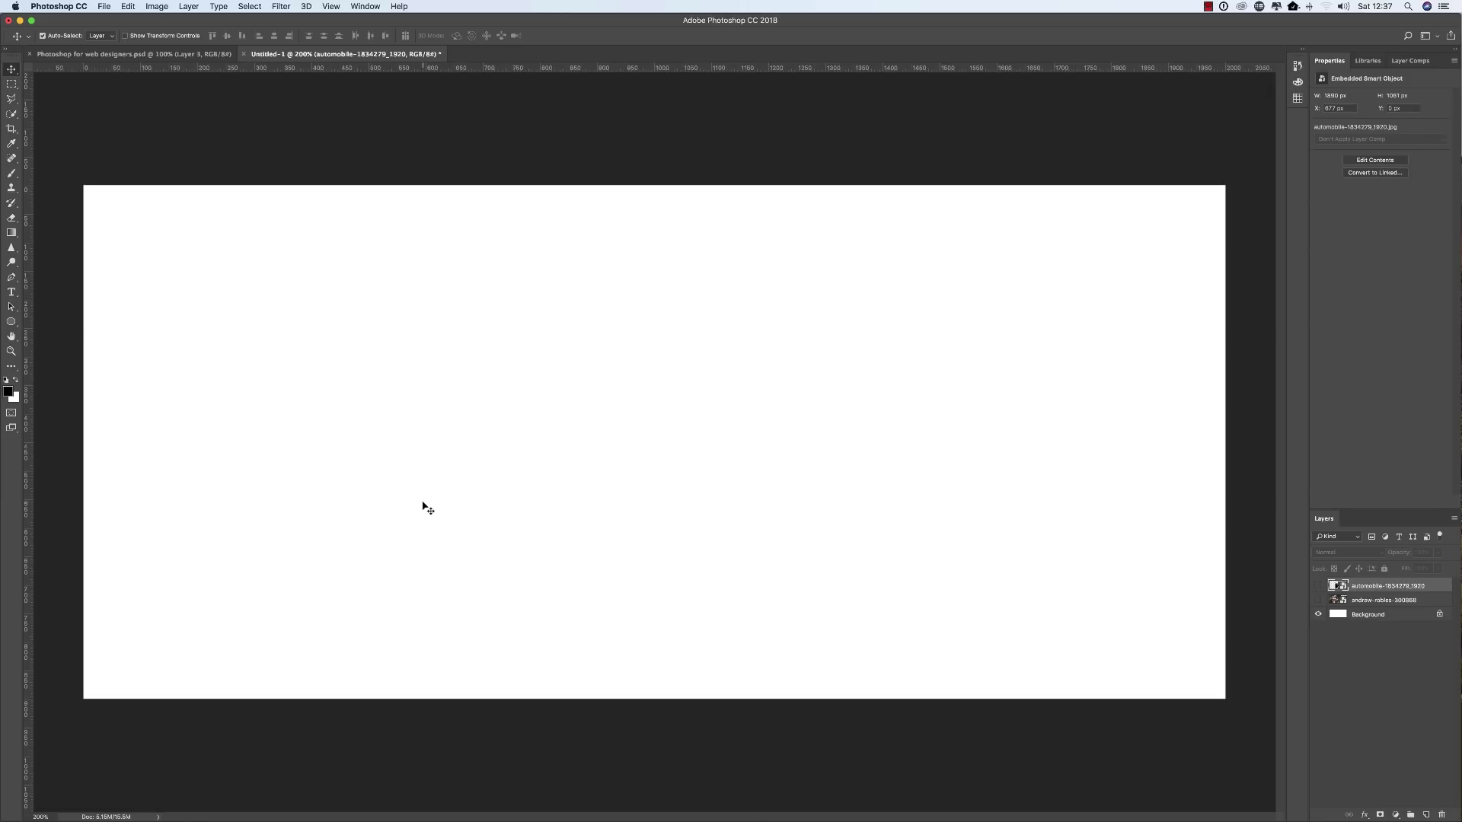
Step: Show the portrait and car interior photo layers and add a layer mask to the car interior layer
{"action": "left_click", "coordinate": [1318, 600]}
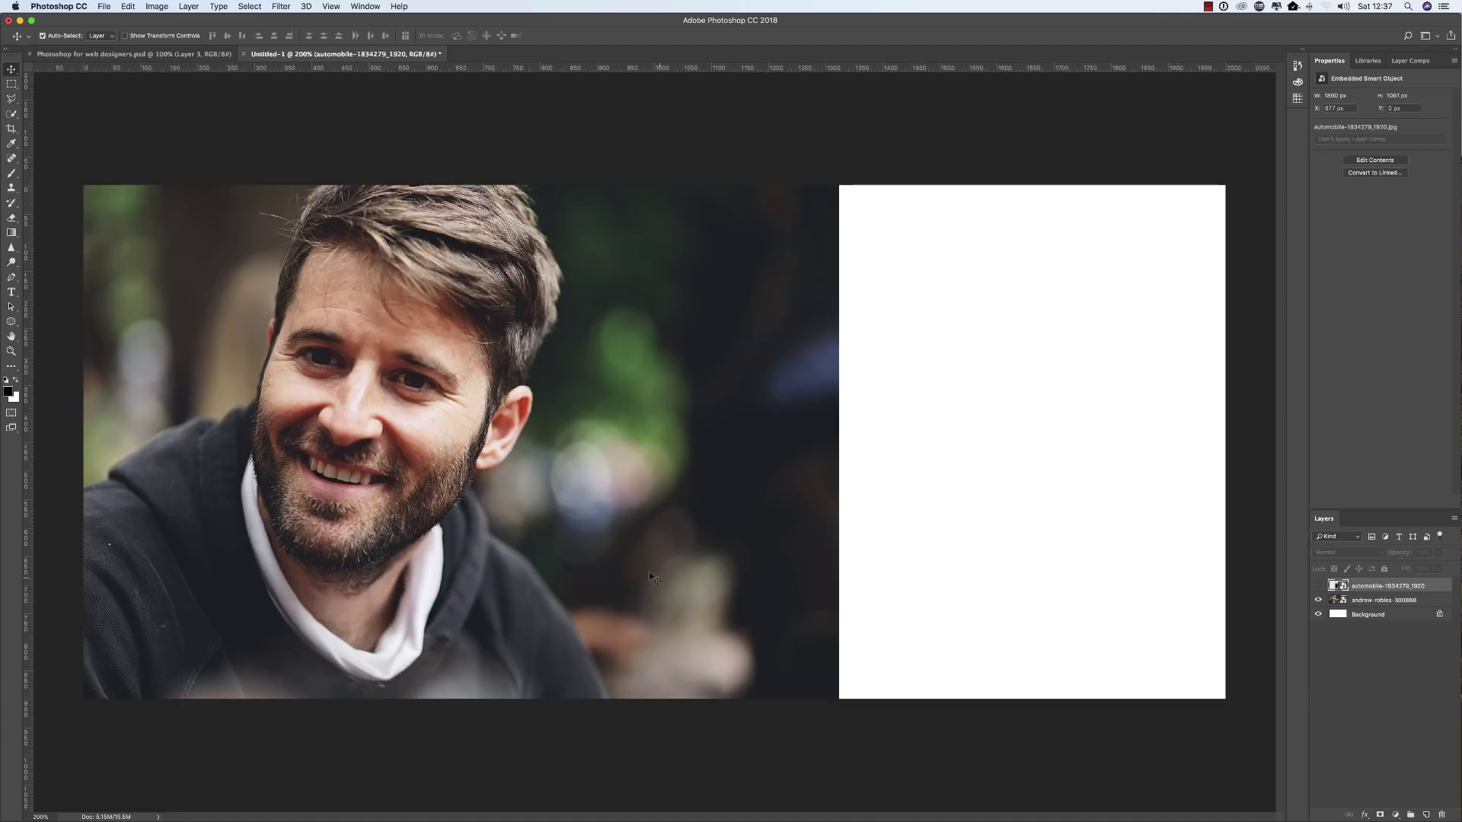
{"action": "left_click", "coordinate": [1320, 586]}
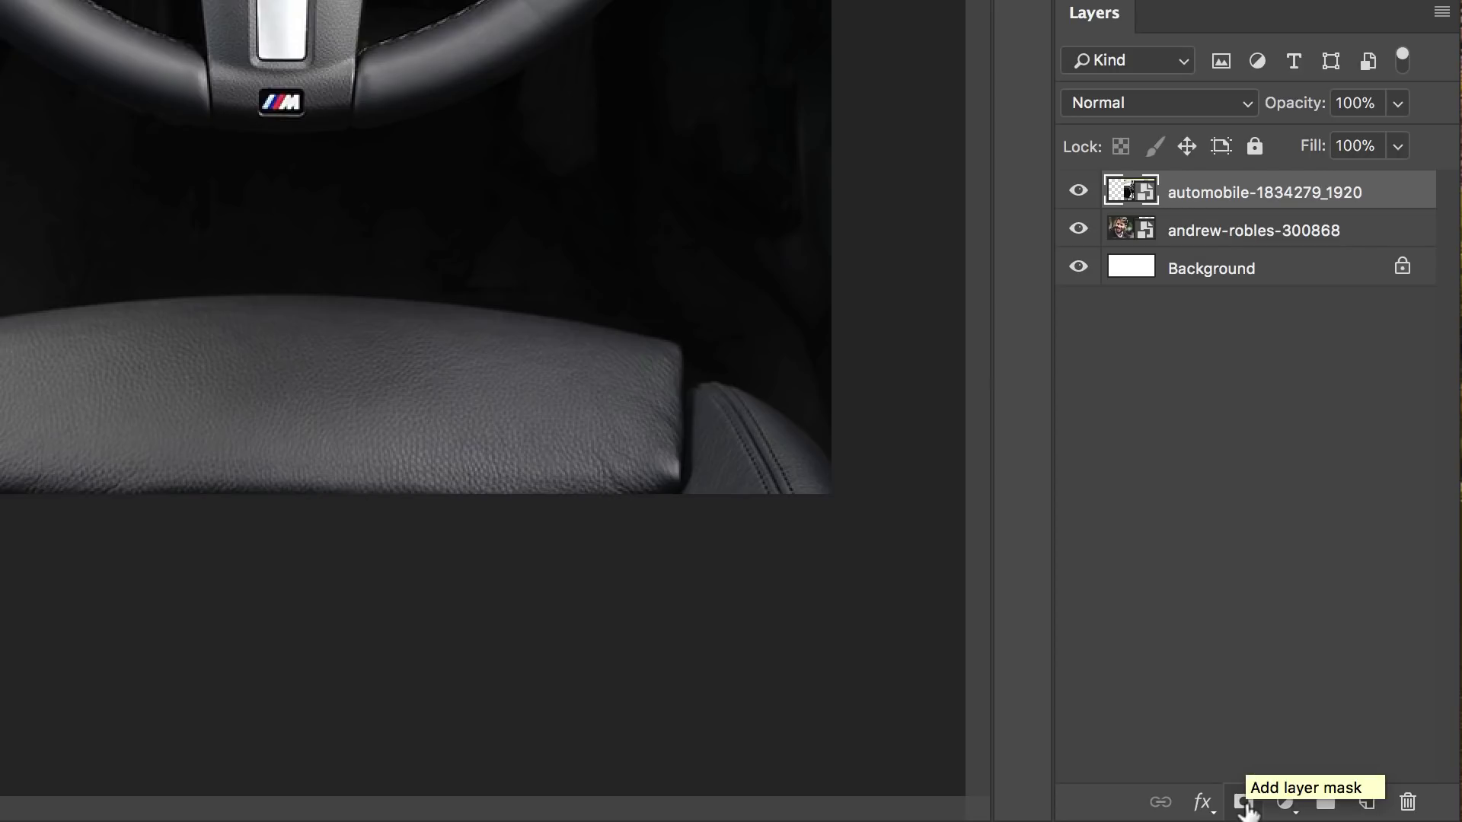
{"action": "left_click", "coordinate": [1244, 803]}
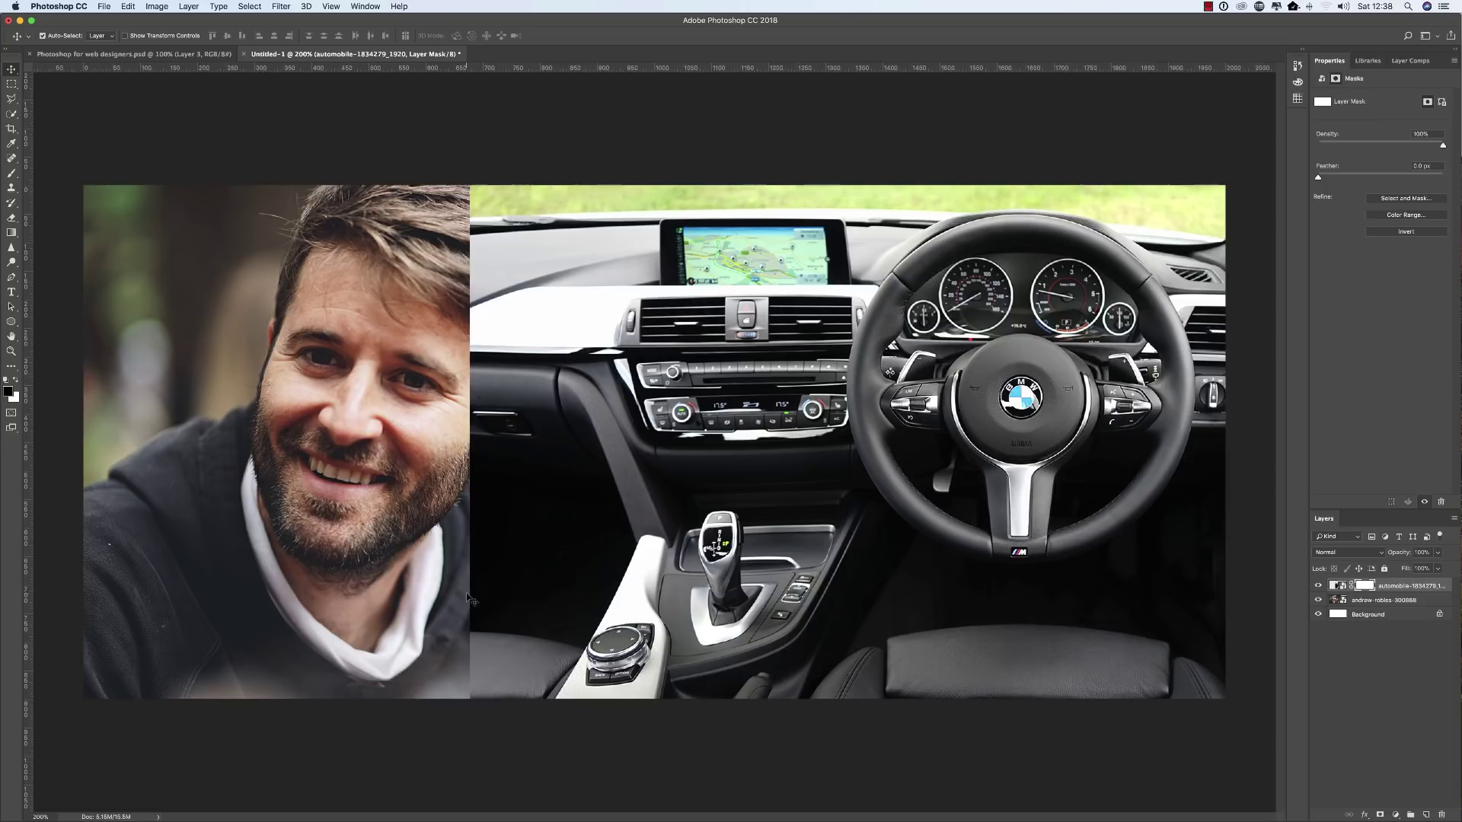
Step: Paint black on the car interior's mask with a soft 800 px brush to blend the photos, refining the transition with white
{"action": "left_click", "coordinate": [12, 174]}
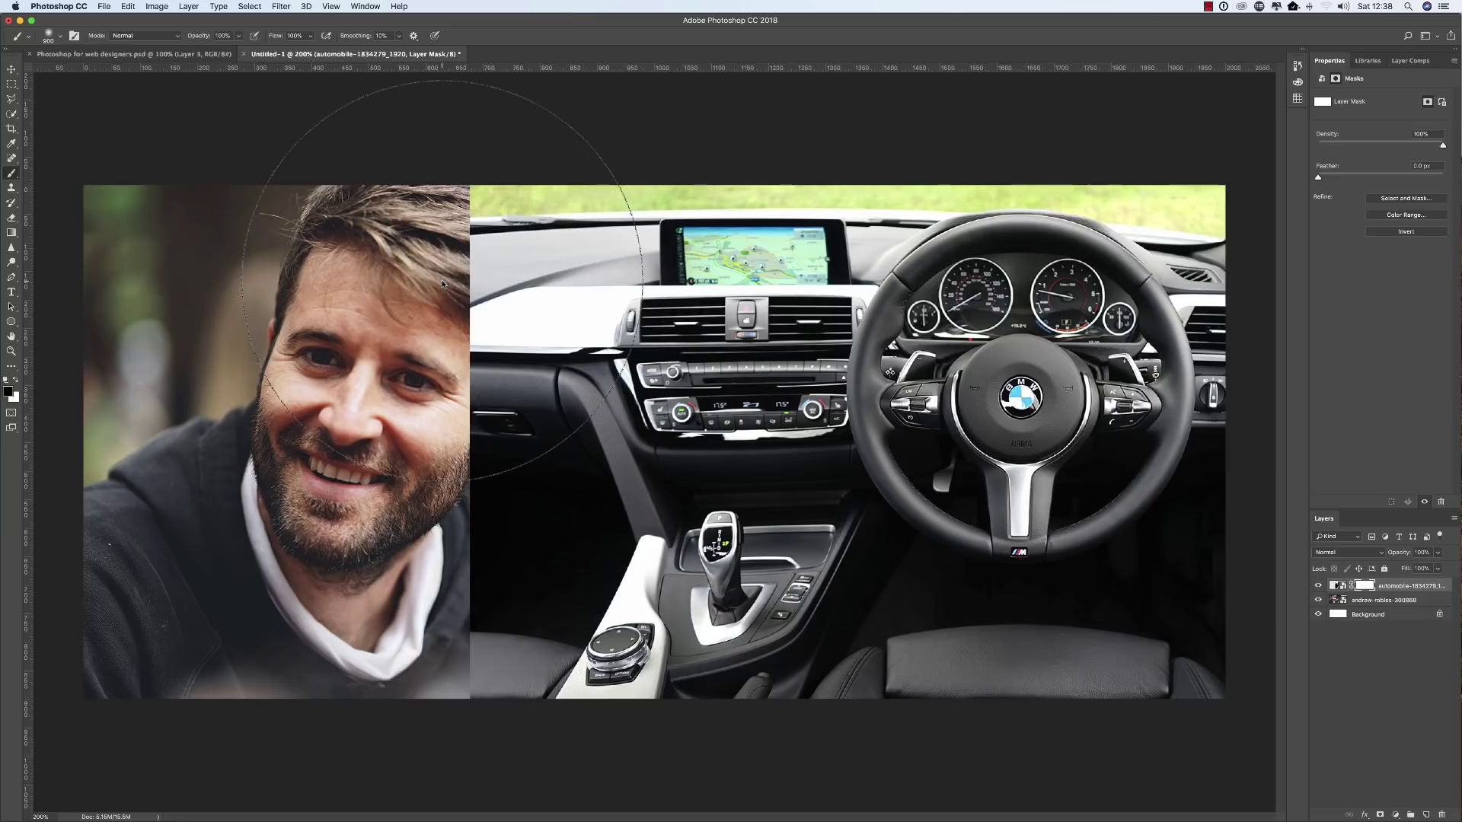
{"action": "key", "text": "bracketleft"}
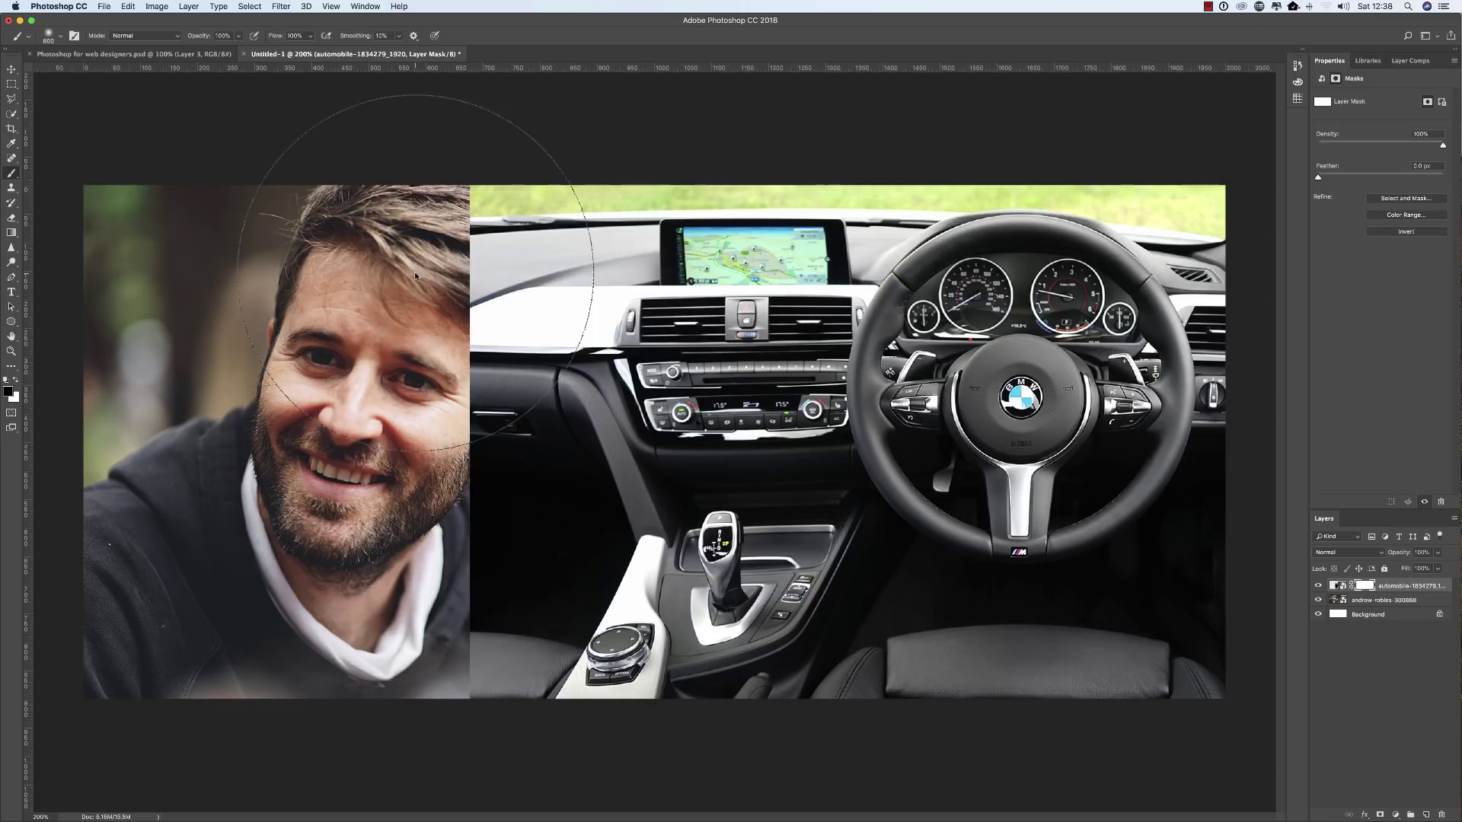
{"action": "mouse_move", "coordinate": [414, 267]}
{"action": "left_mouse_down"}
{"action": "mouse_move", "coordinate": [399, 225]}
{"action": "mouse_move", "coordinate": [355, 309]}
{"action": "mouse_move", "coordinate": [371, 260]}
{"action": "mouse_move", "coordinate": [366, 356]}
{"action": "mouse_move", "coordinate": [346, 402]}
{"action": "mouse_move", "coordinate": [389, 283]}
{"action": "mouse_move", "coordinate": [312, 531]}
{"action": "mouse_move", "coordinate": [358, 430]}
{"action": "mouse_move", "coordinate": [327, 561]}
{"action": "mouse_move", "coordinate": [367, 463]}
{"action": "mouse_move", "coordinate": [360, 453]}
{"action": "mouse_move", "coordinate": [315, 602]}
{"action": "mouse_move", "coordinate": [372, 533]}
{"action": "mouse_move", "coordinate": [366, 554]}
{"action": "mouse_move", "coordinate": [336, 609]}
{"action": "mouse_move", "coordinate": [371, 530]}
{"action": "mouse_move", "coordinate": [333, 621]}
{"action": "mouse_move", "coordinate": [291, 645]}
{"action": "mouse_move", "coordinate": [363, 582]}
{"action": "mouse_move", "coordinate": [332, 635]}
{"action": "mouse_move", "coordinate": [366, 599]}
{"action": "mouse_move", "coordinate": [394, 491]}
{"action": "mouse_move", "coordinate": [337, 600]}
{"action": "mouse_move", "coordinate": [395, 517]}
{"action": "mouse_move", "coordinate": [422, 414]}
{"action": "mouse_move", "coordinate": [418, 337]}
{"action": "mouse_move", "coordinate": [386, 259]}
{"action": "mouse_move", "coordinate": [402, 261]}
{"action": "mouse_move", "coordinate": [428, 180]}
{"action": "mouse_move", "coordinate": [331, 515]}
{"action": "mouse_move", "coordinate": [441, 391]}
{"action": "left_mouse_up"}
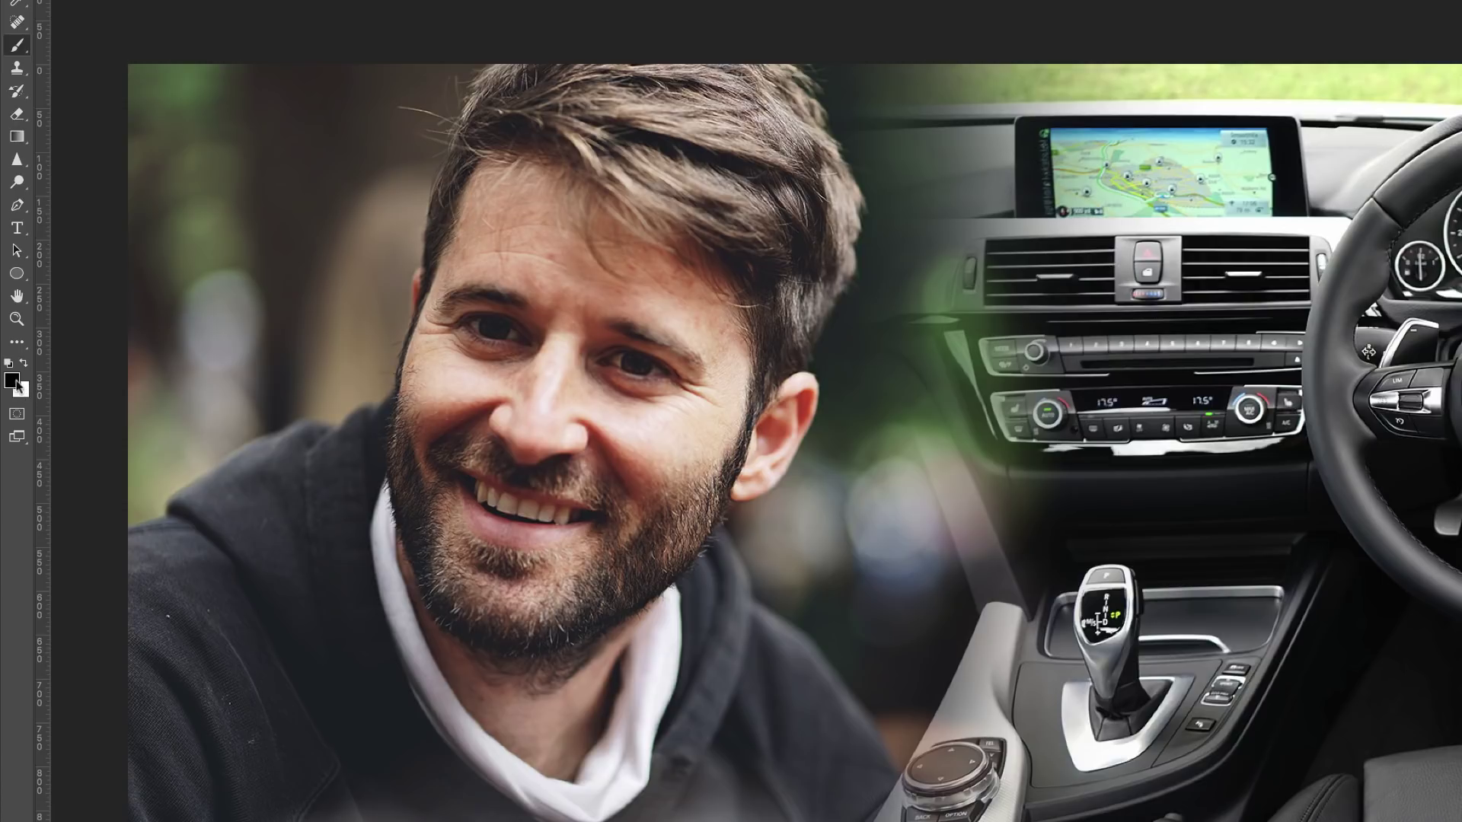
{"action": "key", "text": "x"}
{"action": "mouse_move", "coordinate": [700, 251]}
{"action": "left_mouse_down"}
{"action": "mouse_move", "coordinate": [617, 727]}
{"action": "mouse_move", "coordinate": [830, 153]}
{"action": "mouse_move", "coordinate": [801, 765]}
{"action": "left_mouse_up"}
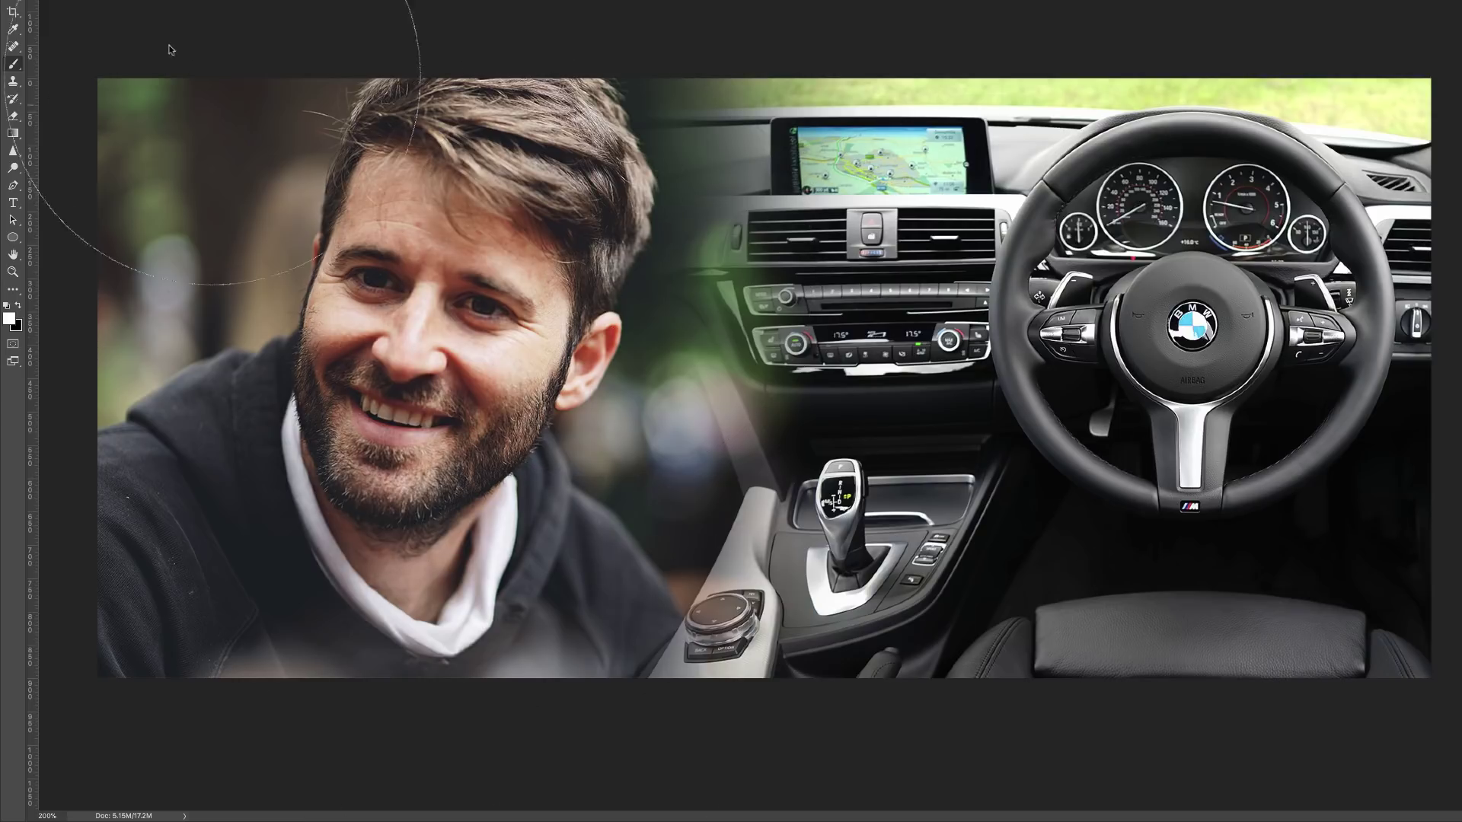
{"action": "key", "text": "v"}
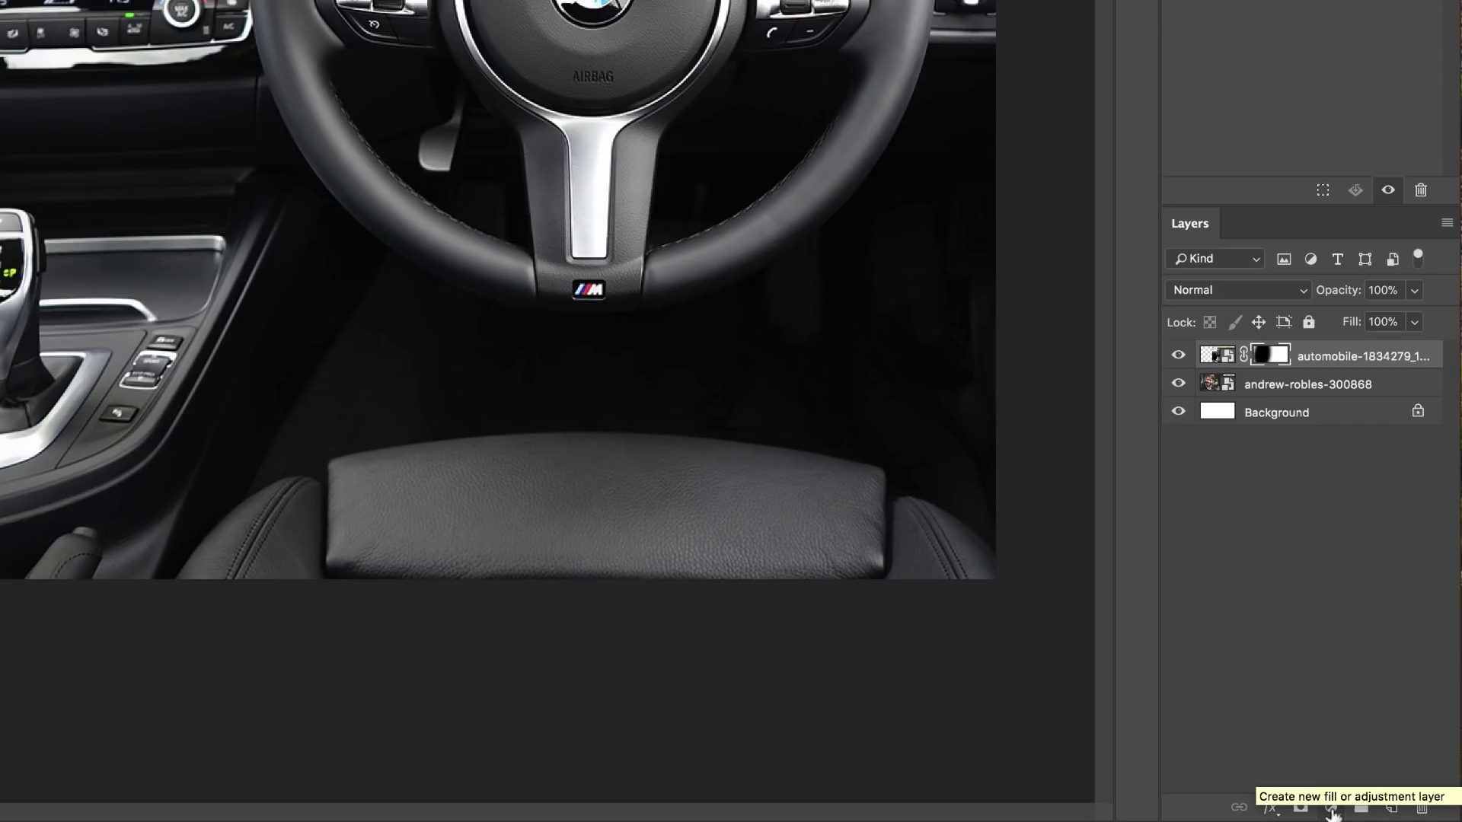
Step: Add a Black & White adjustment layer over both photos and create a new empty layer above it
{"action": "left_click", "coordinate": [1331, 808]}
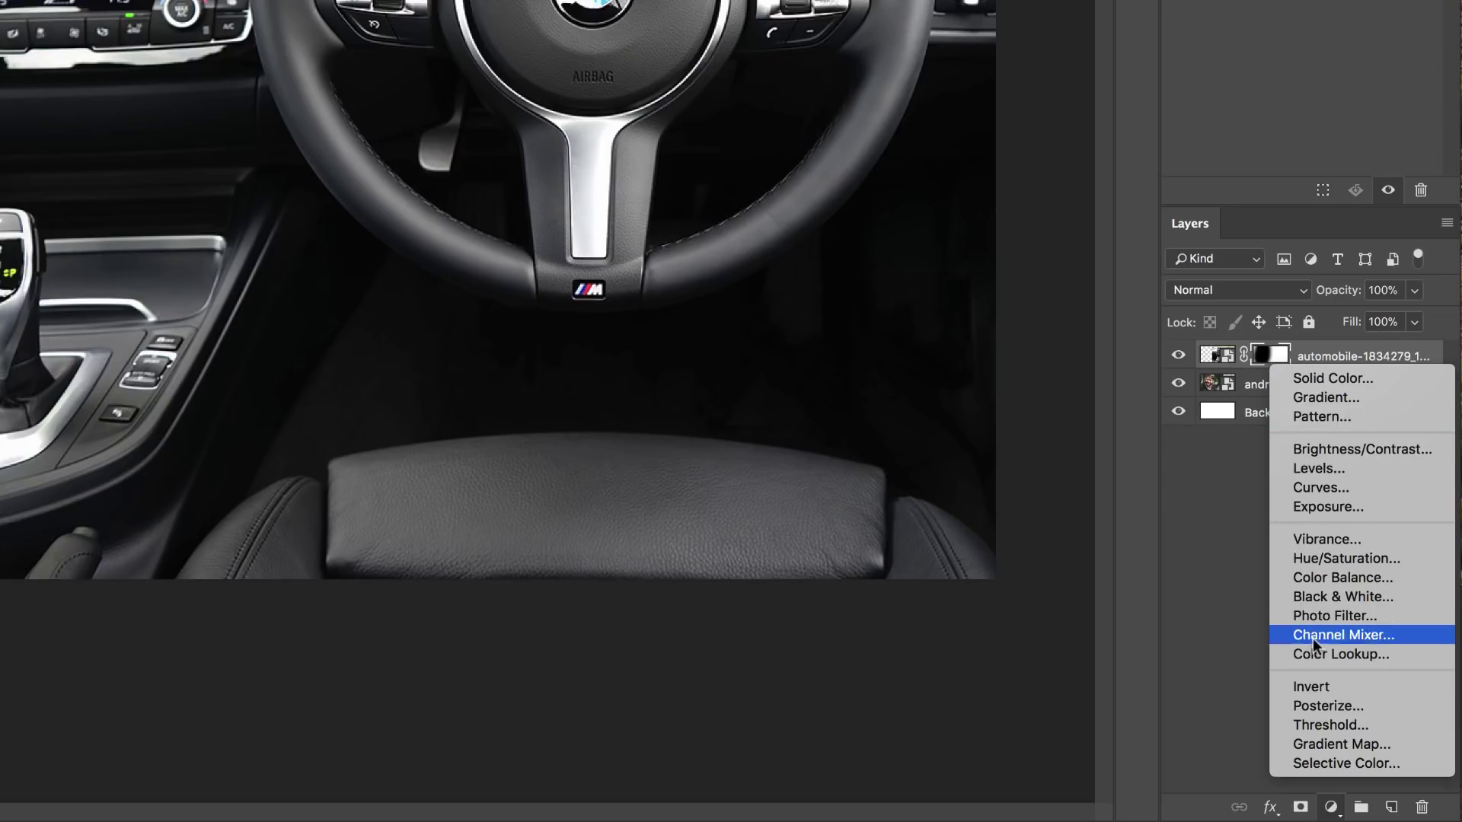
{"action": "left_click", "coordinate": [1354, 599]}
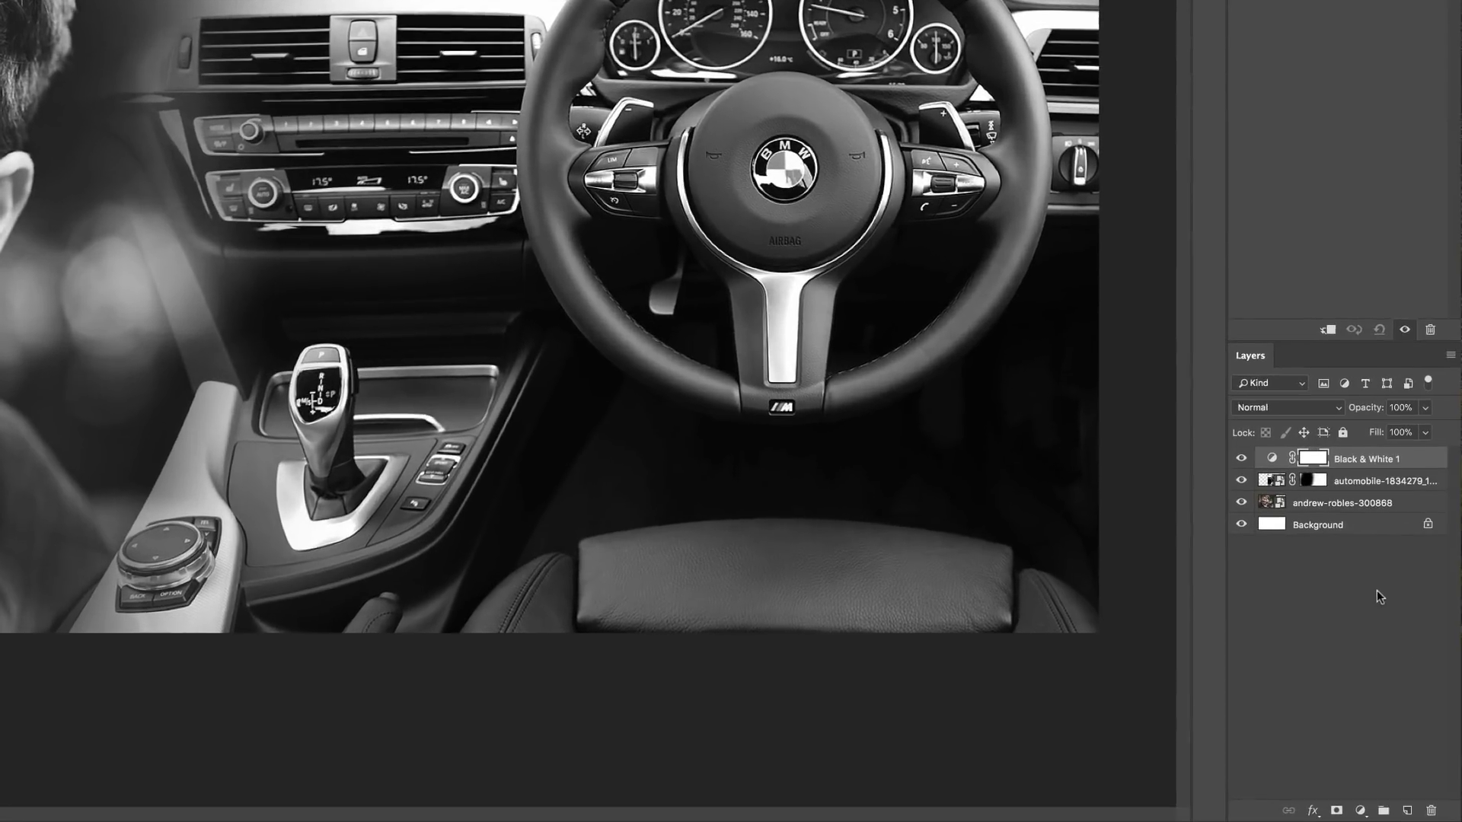
{"action": "left_click", "coordinate": [1408, 811]}
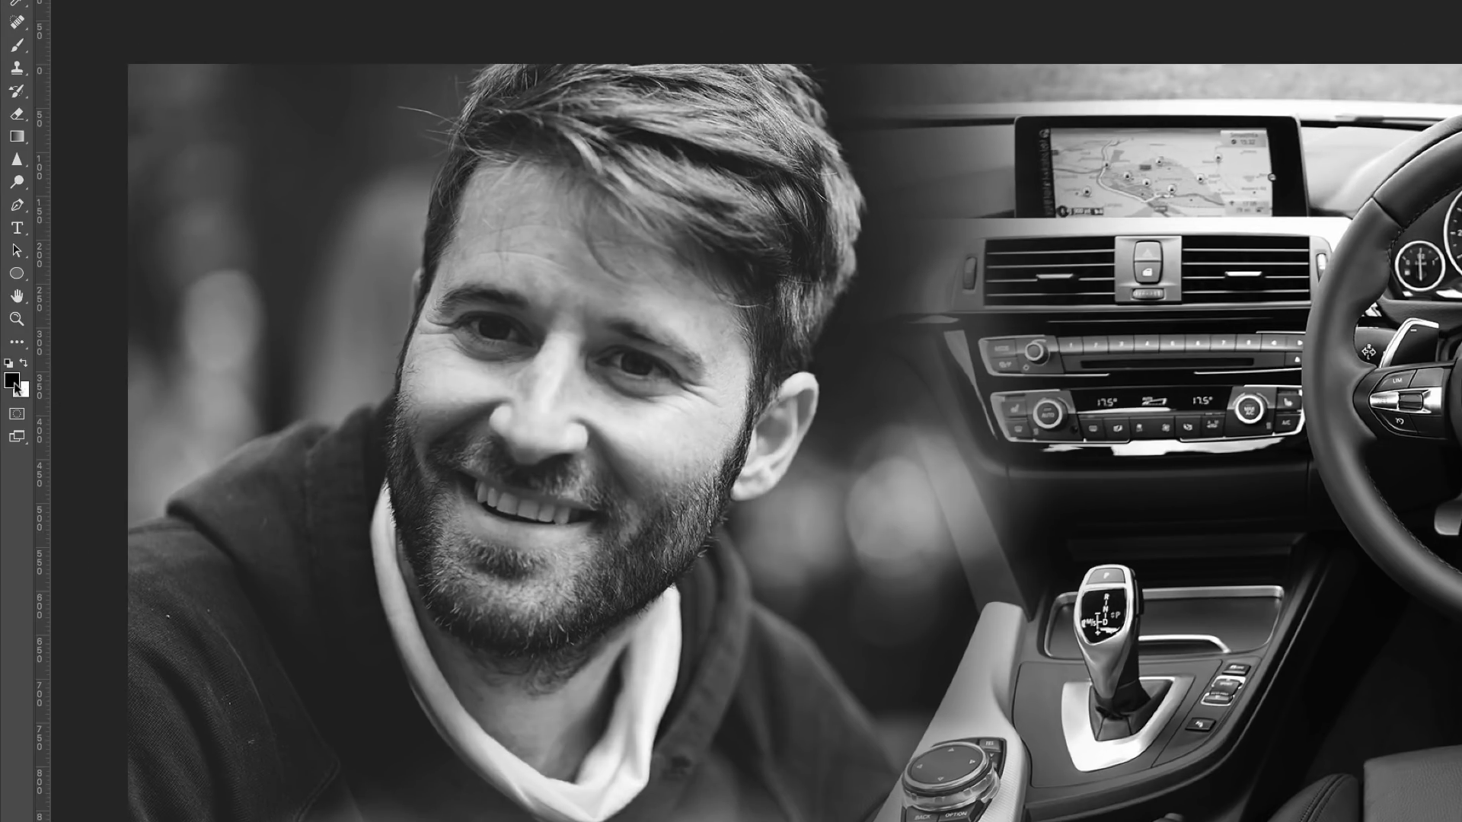
Step: Try out blue and brown shades for the foreground colour and settle on red #ce0606
{"action": "left_click", "coordinate": [16, 386]}
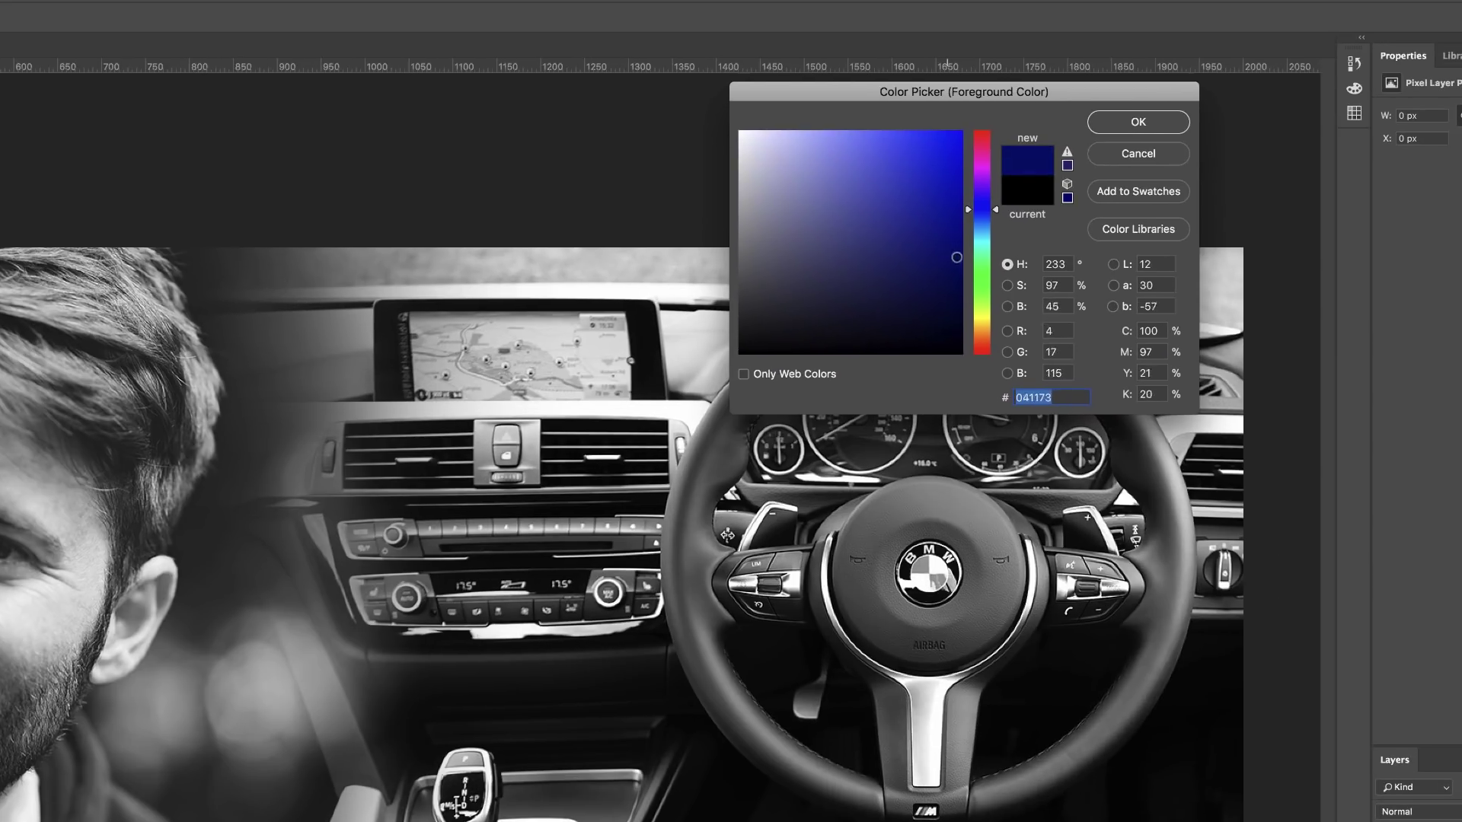
{"action": "left_click_drag", "start_coordinate": [957, 259], "coordinate": [955, 279]}
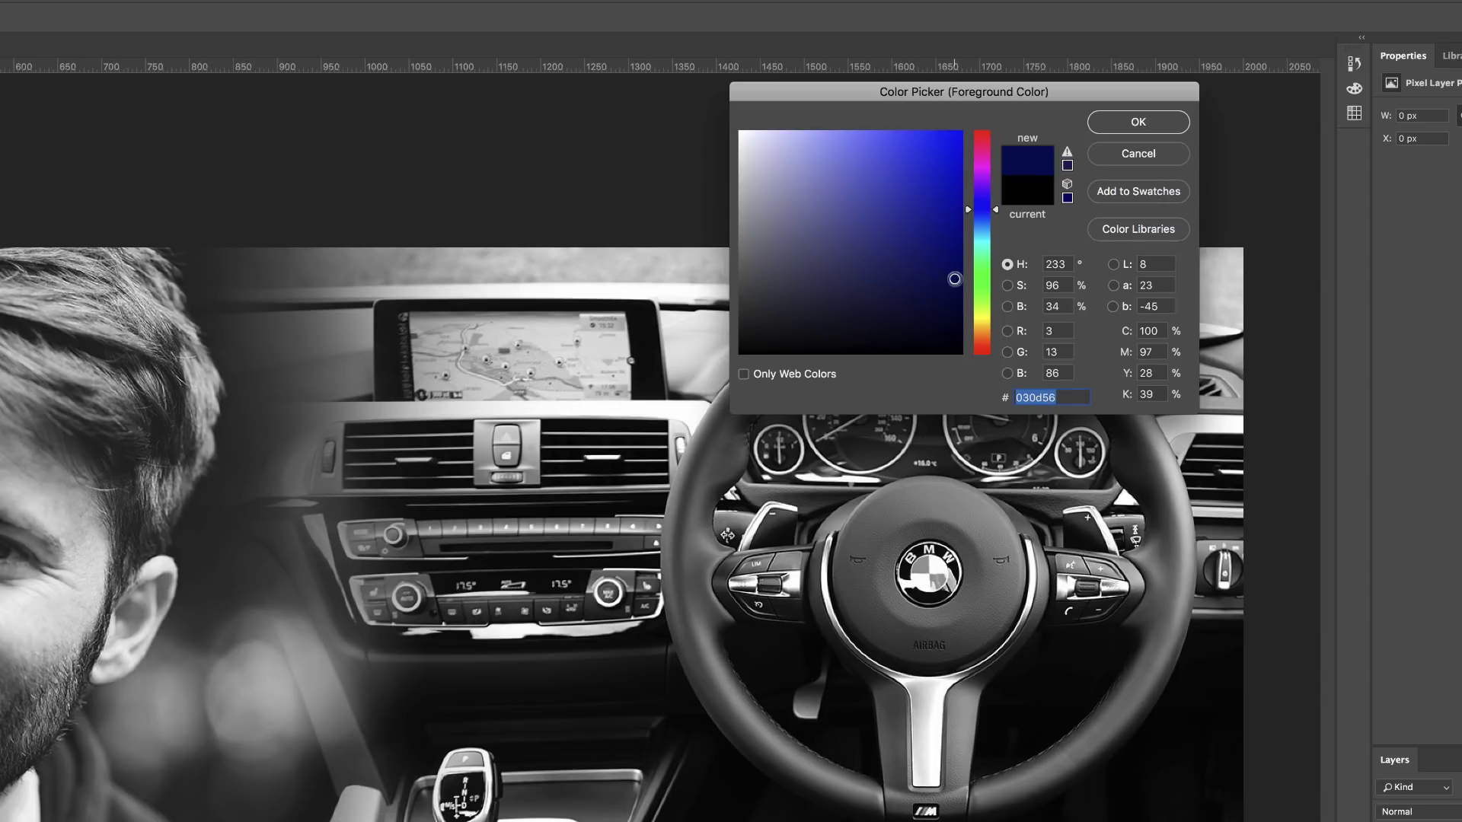
{"action": "left_click", "coordinate": [983, 332]}
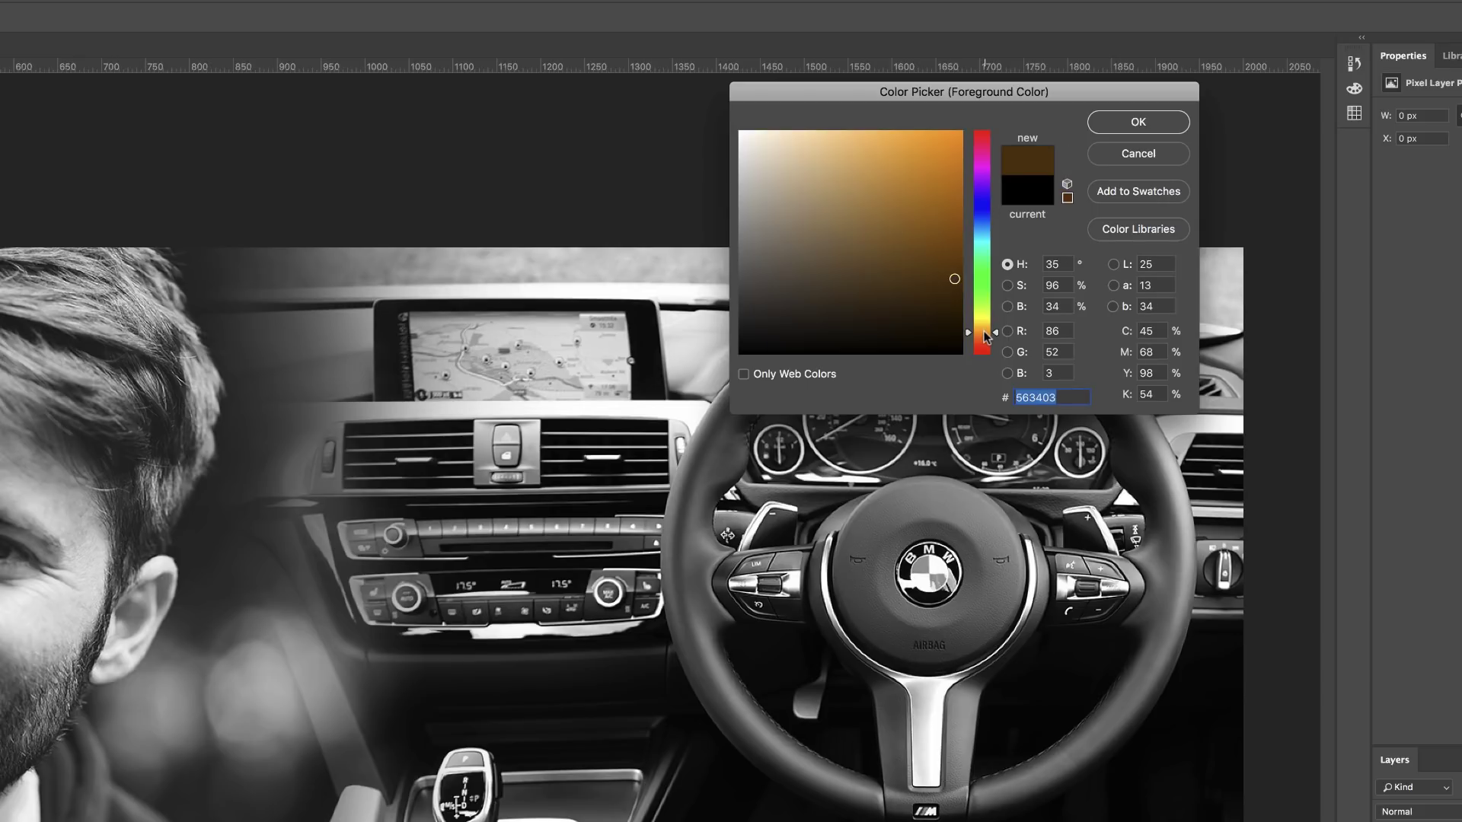
{"action": "left_click", "coordinate": [950, 273]}
{"action": "left_click", "coordinate": [950, 268]}
{"action": "left_click_drag", "start_coordinate": [996, 337], "coordinate": [982, 354]}
{"action": "left_click", "coordinate": [957, 174]}
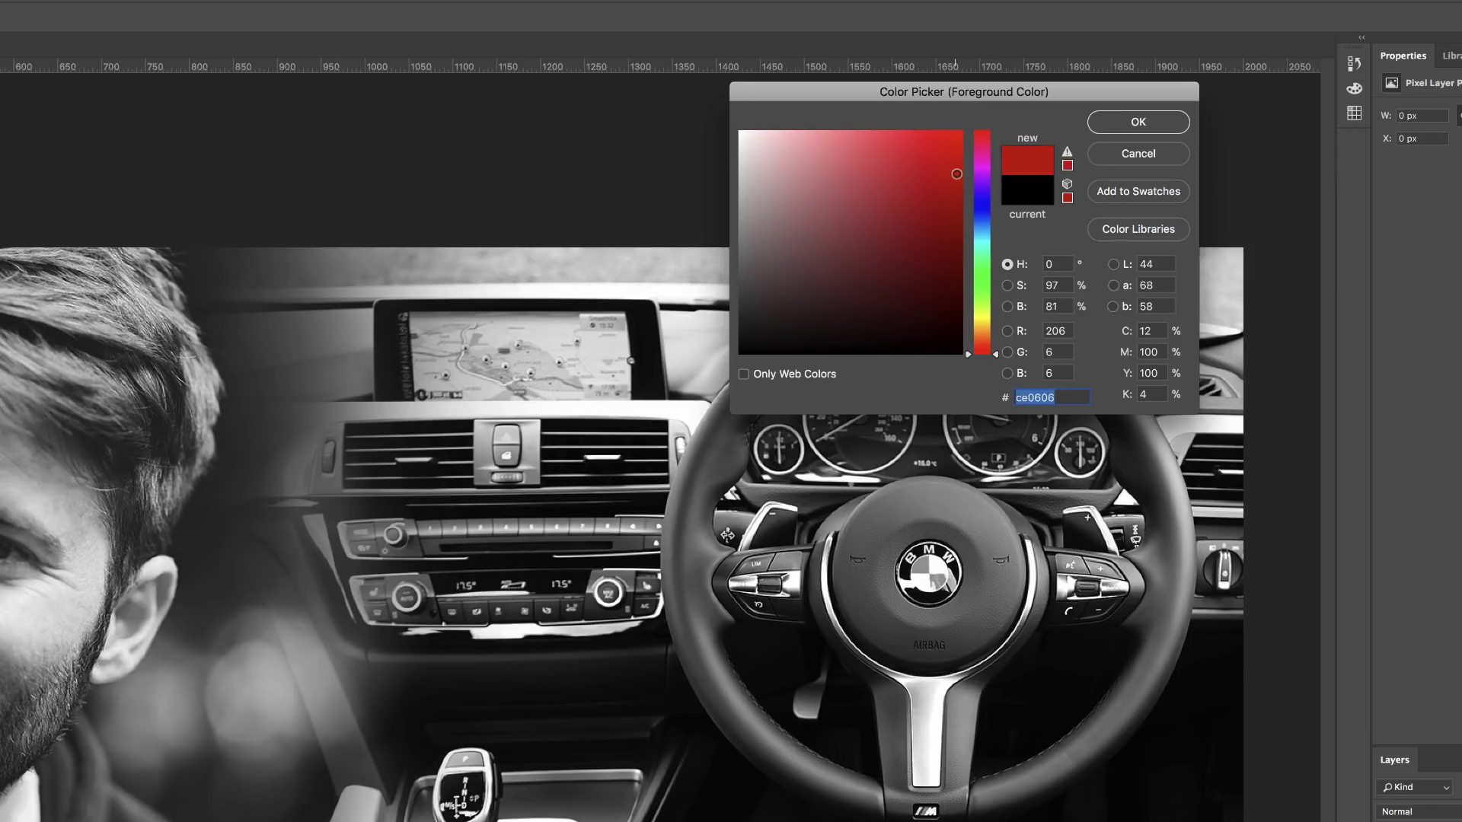
{"action": "left_click", "coordinate": [1138, 122]}
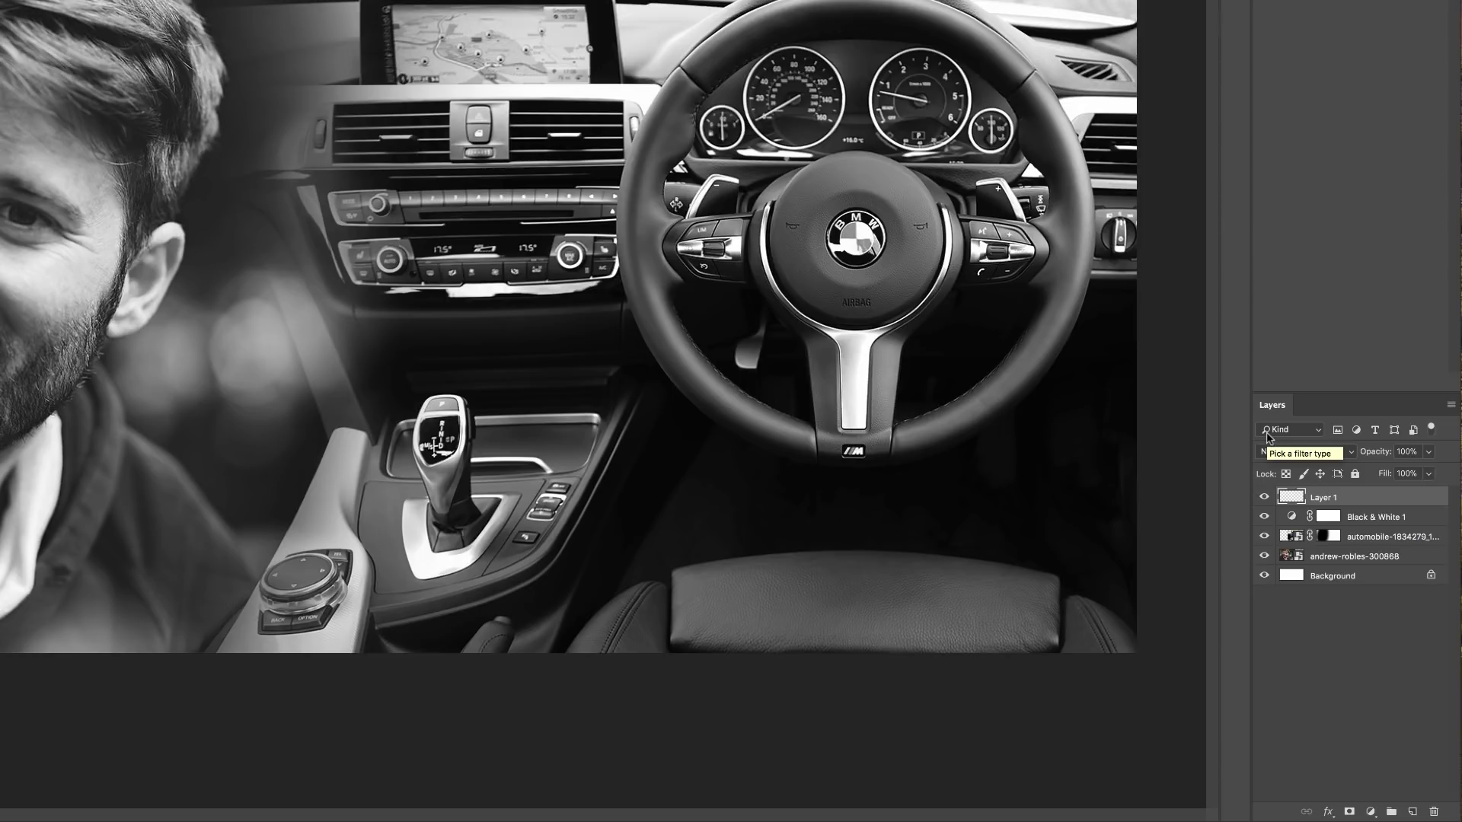
Step: Try a red fill at 54% opacity on the new layer, and clear it again with the opacity back at 100%
{"action": "key", "text": "alt+BackSpace"}
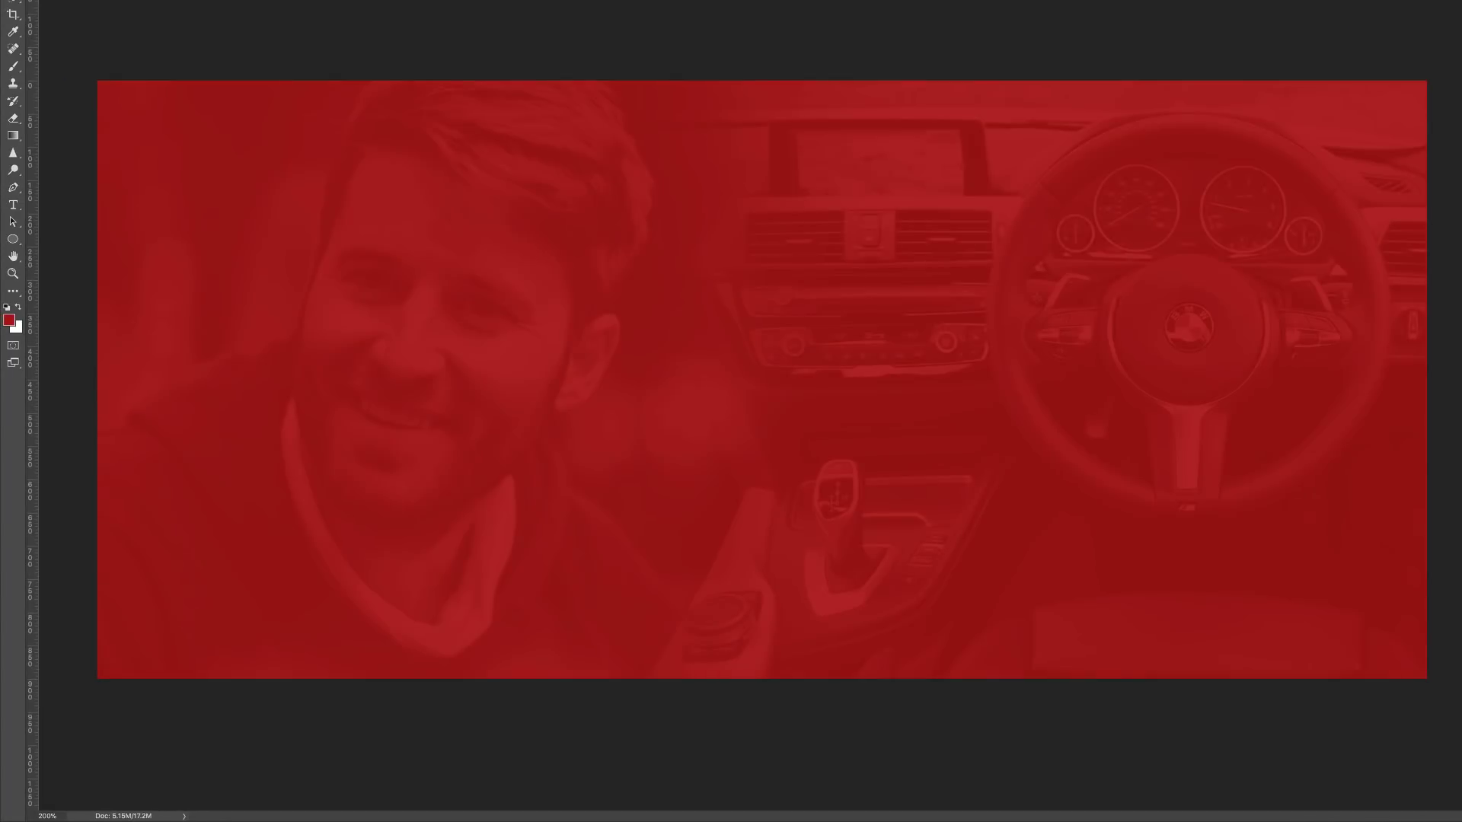
{"action": "type", "text": "83"}
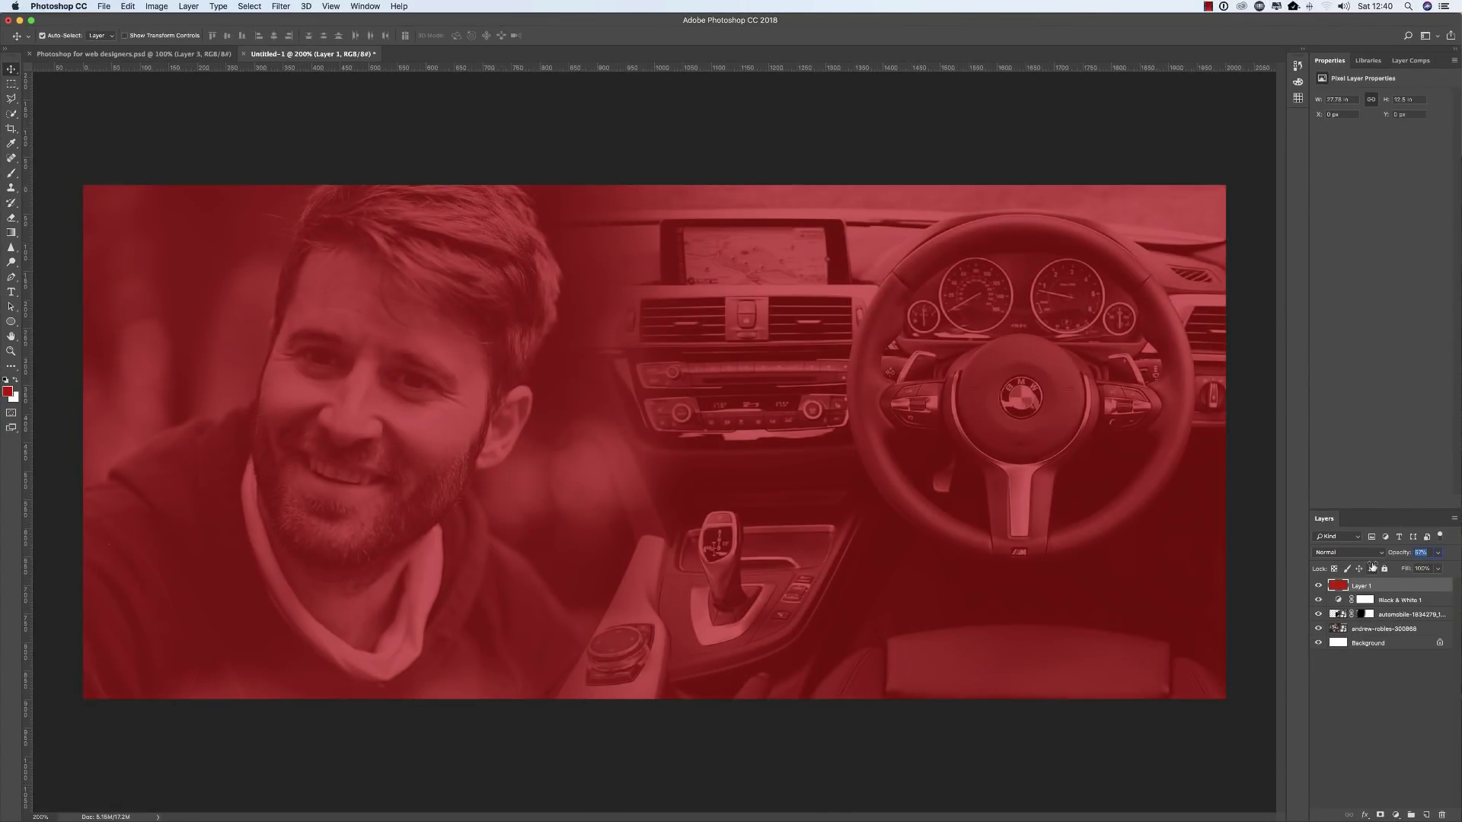
{"action": "left_click_drag", "start_coordinate": [1372, 567], "coordinate": [1401, 557]}
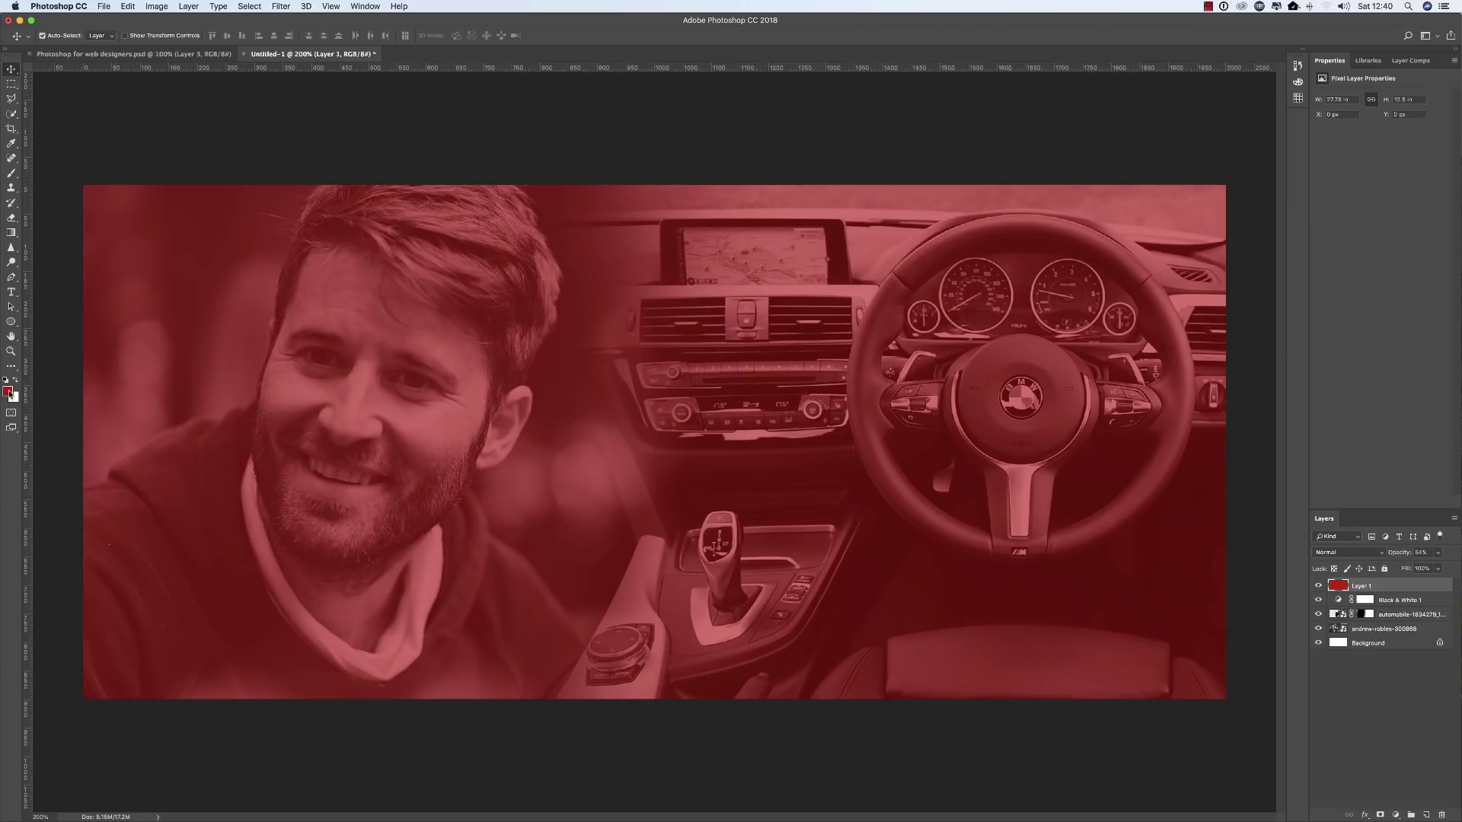
{"action": "key", "text": "alt+BackSpace"}
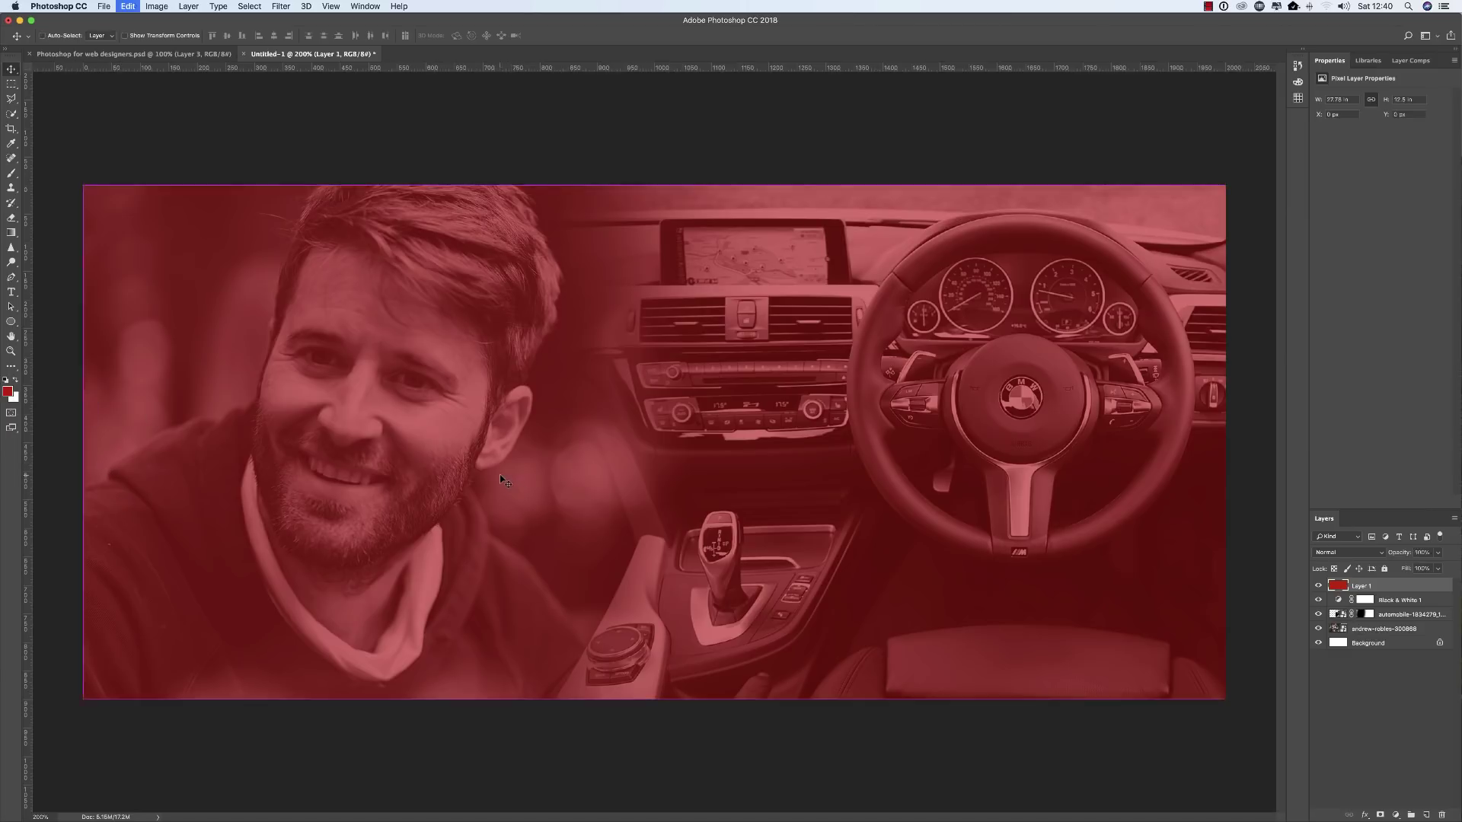
{"action": "key", "text": "Delete"}
Step: Set the foreground colour to dark blue #031563 and fill the empty top layer with it
{"action": "left_click", "coordinate": [8, 391]}
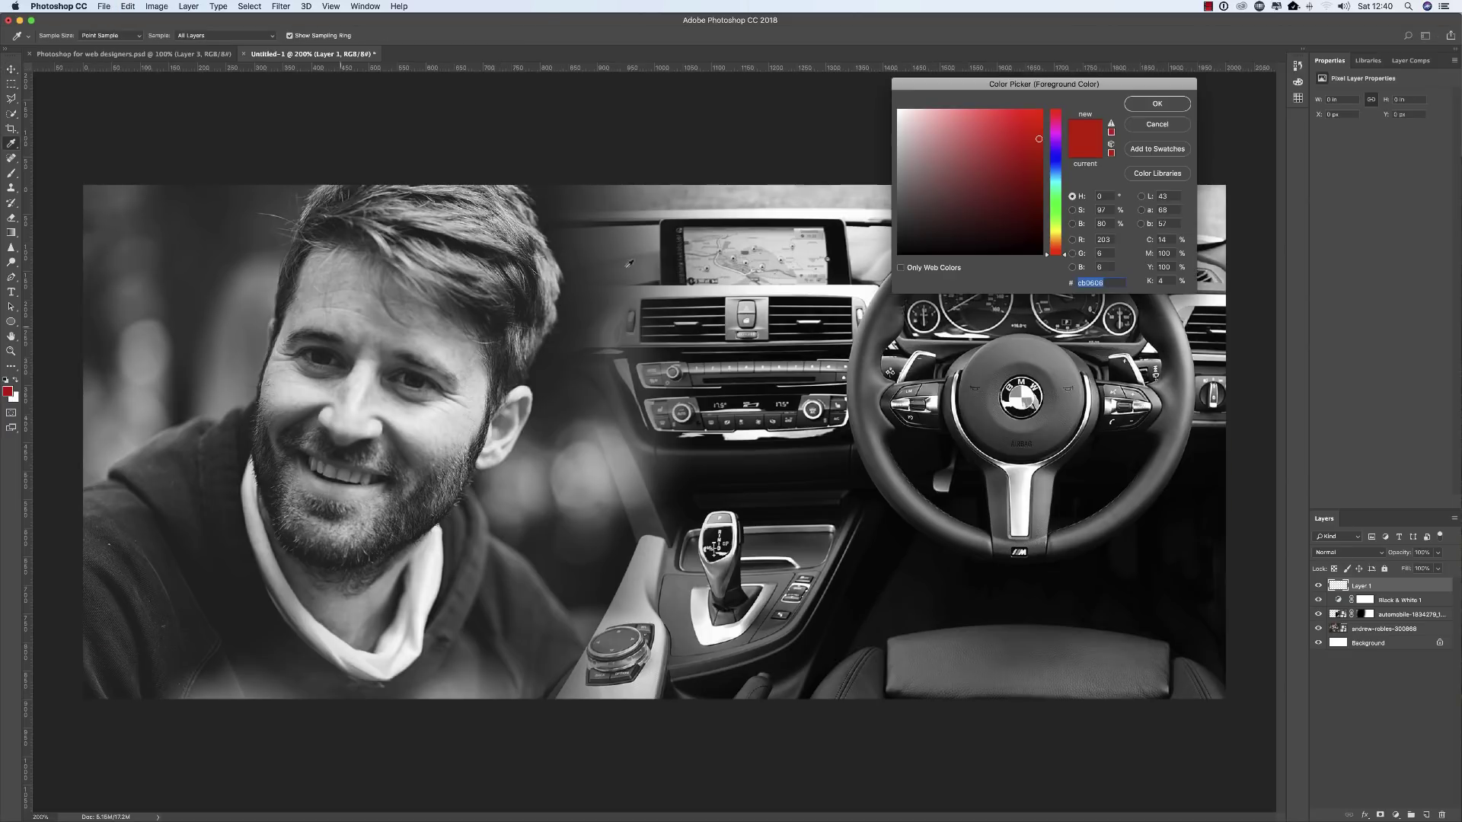
{"action": "left_click", "coordinate": [1057, 160]}
{"action": "left_click_drag", "start_coordinate": [1035, 189], "coordinate": [1038, 198]}
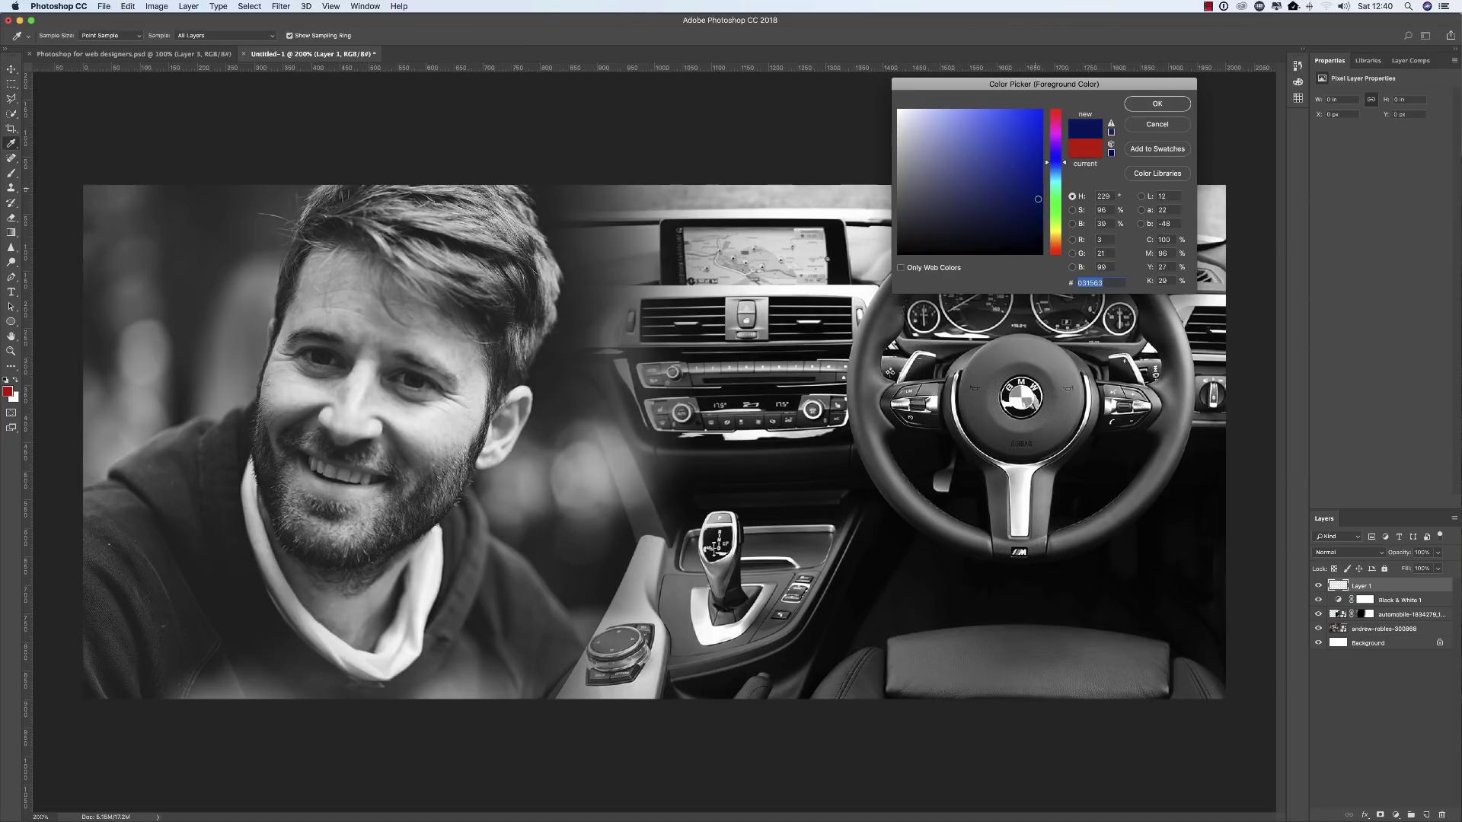
{"action": "left_click", "coordinate": [1158, 104]}
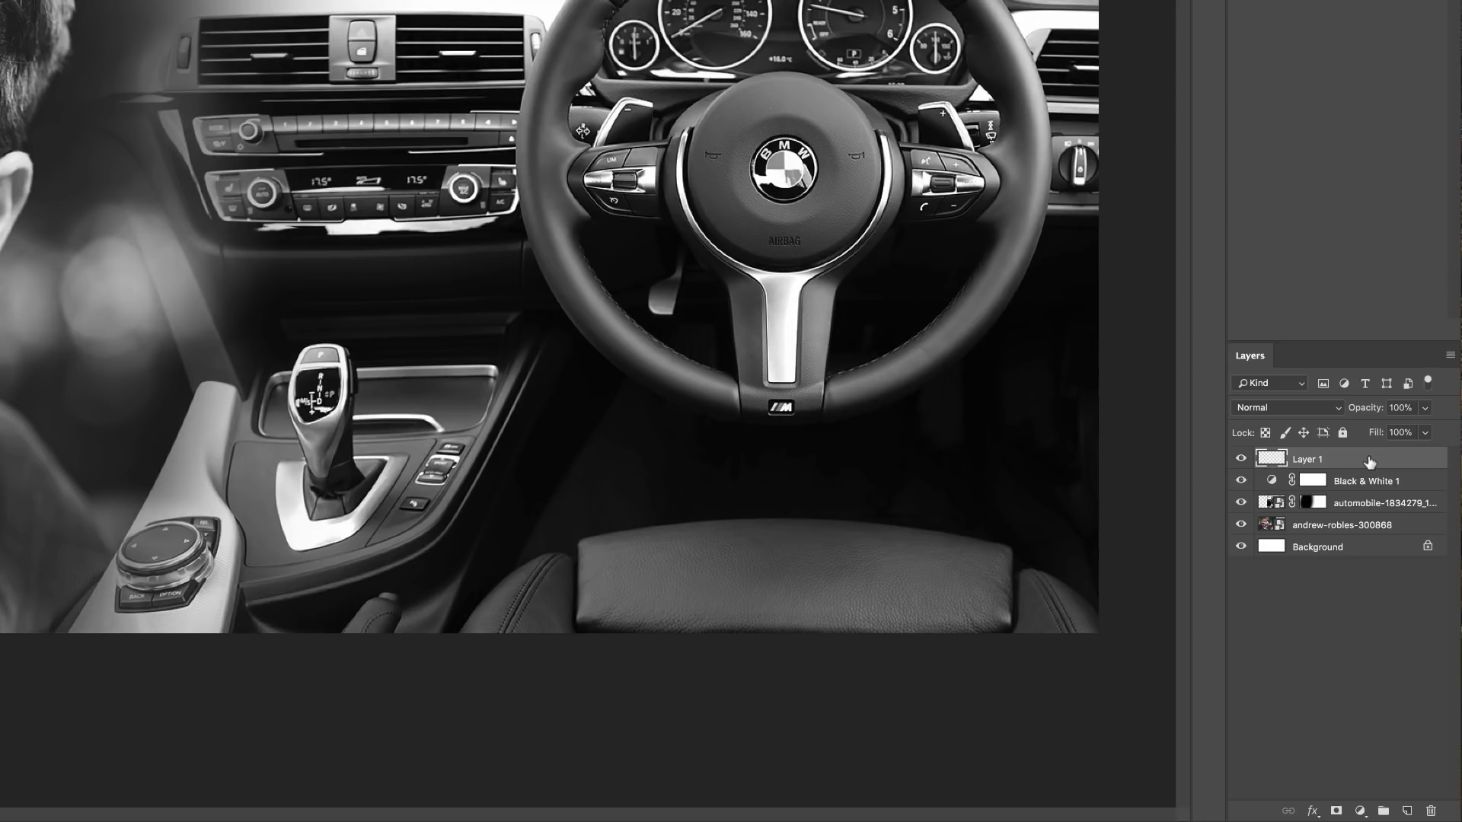
{"action": "key", "text": "alt+BackSpace"}
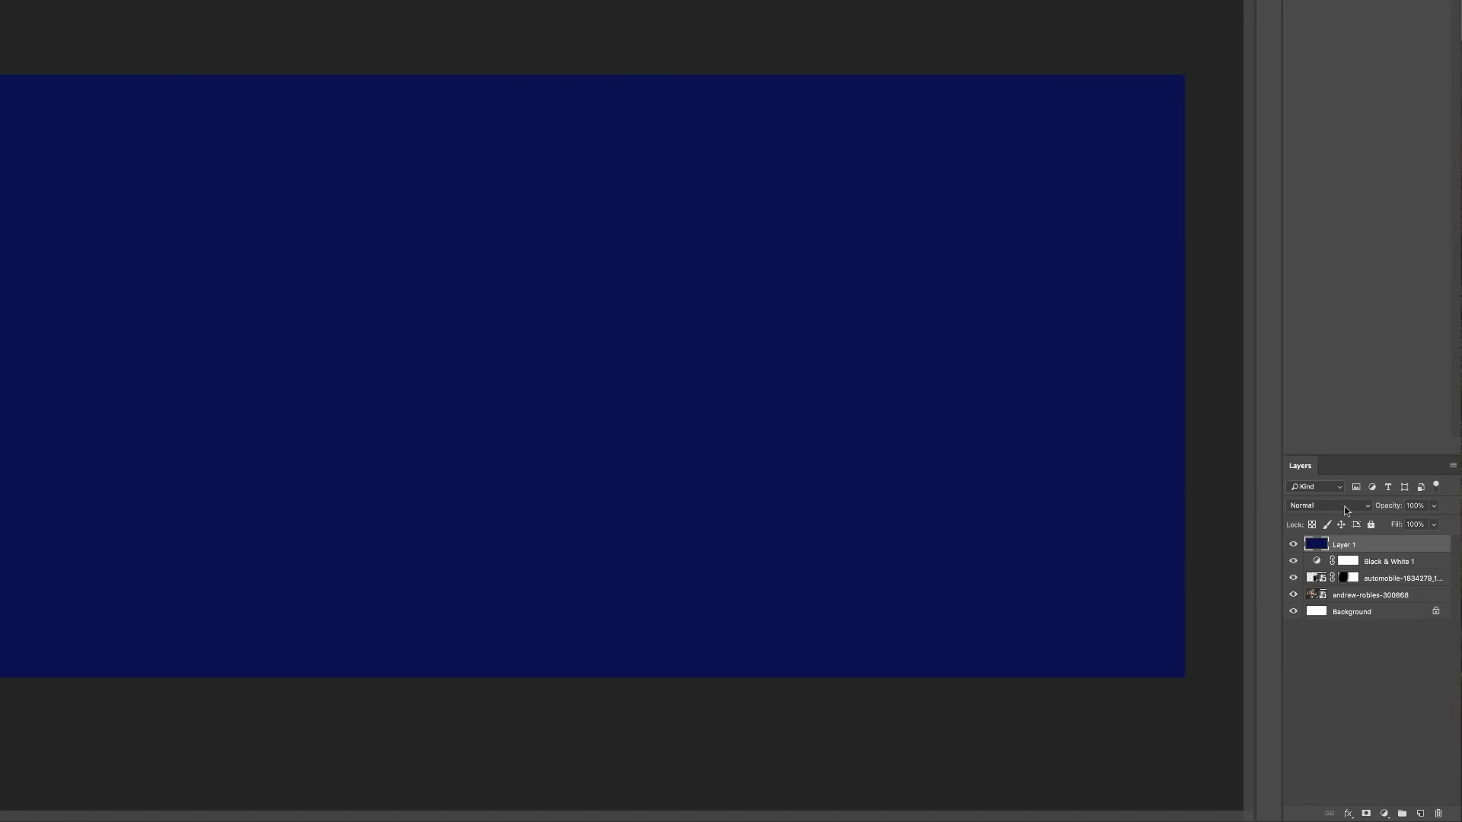
Step: Set the dark blue layer's blend mode to Multiply and lower its opacity to 75%
{"action": "left_click", "coordinate": [1346, 510]}
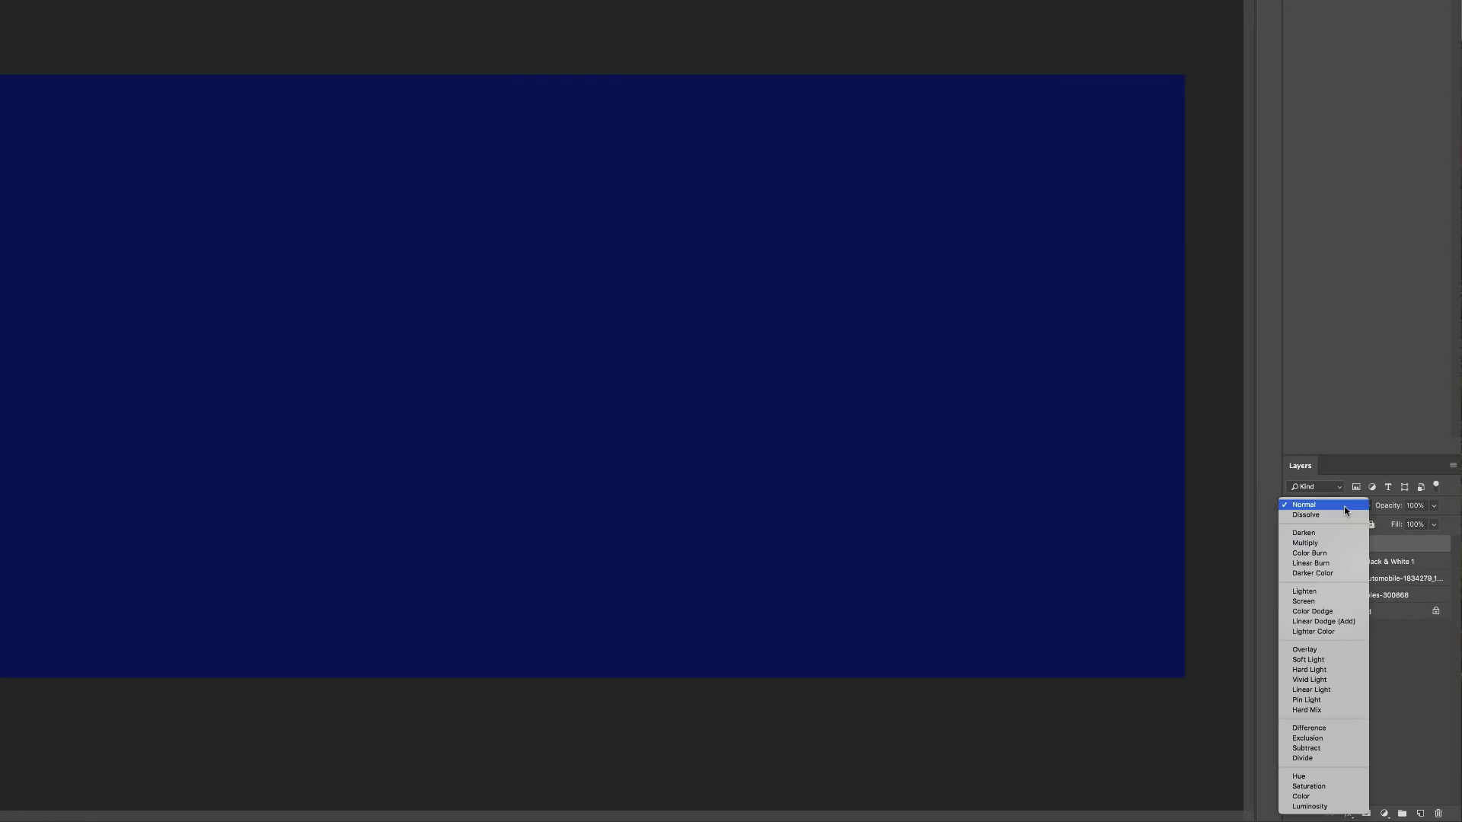
{"action": "left_click", "coordinate": [1328, 542]}
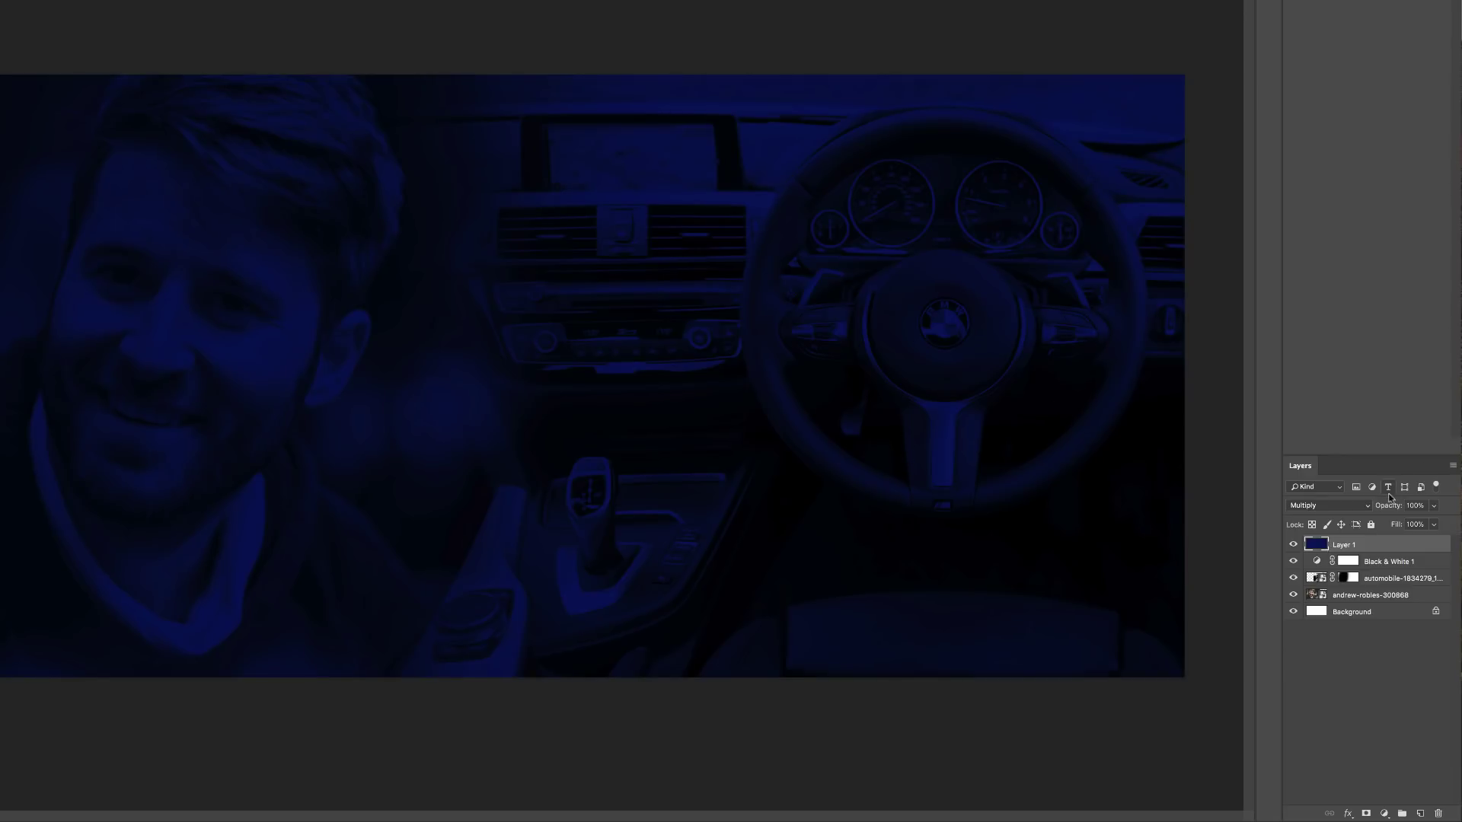
{"action": "left_click_drag", "start_coordinate": [1387, 510], "coordinate": [1369, 513]}
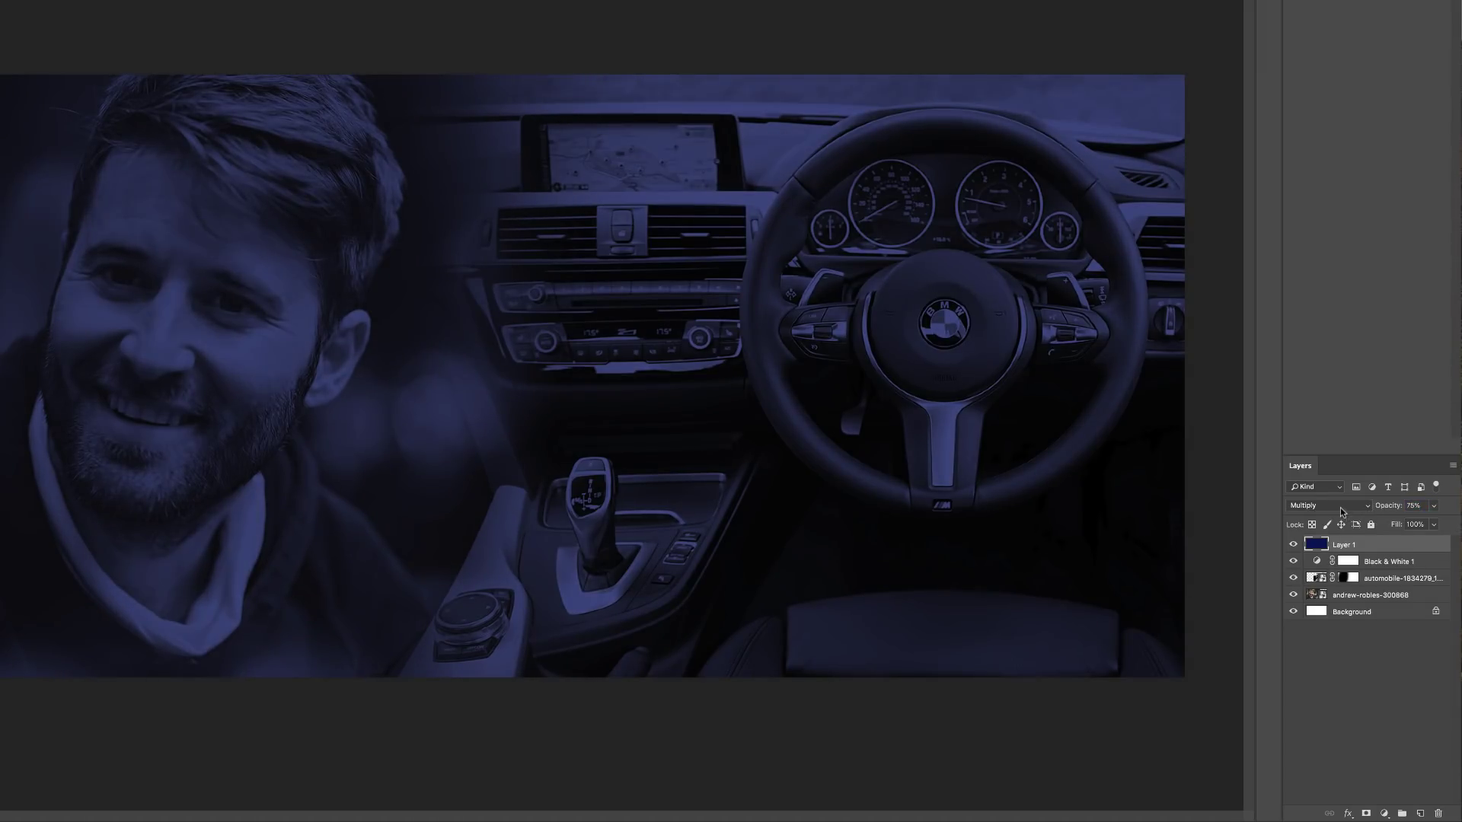
Step: Try the Color Burn and Lighten blend modes on the dark blue layer and return it to Multiply
{"action": "left_click", "coordinate": [1340, 507]}
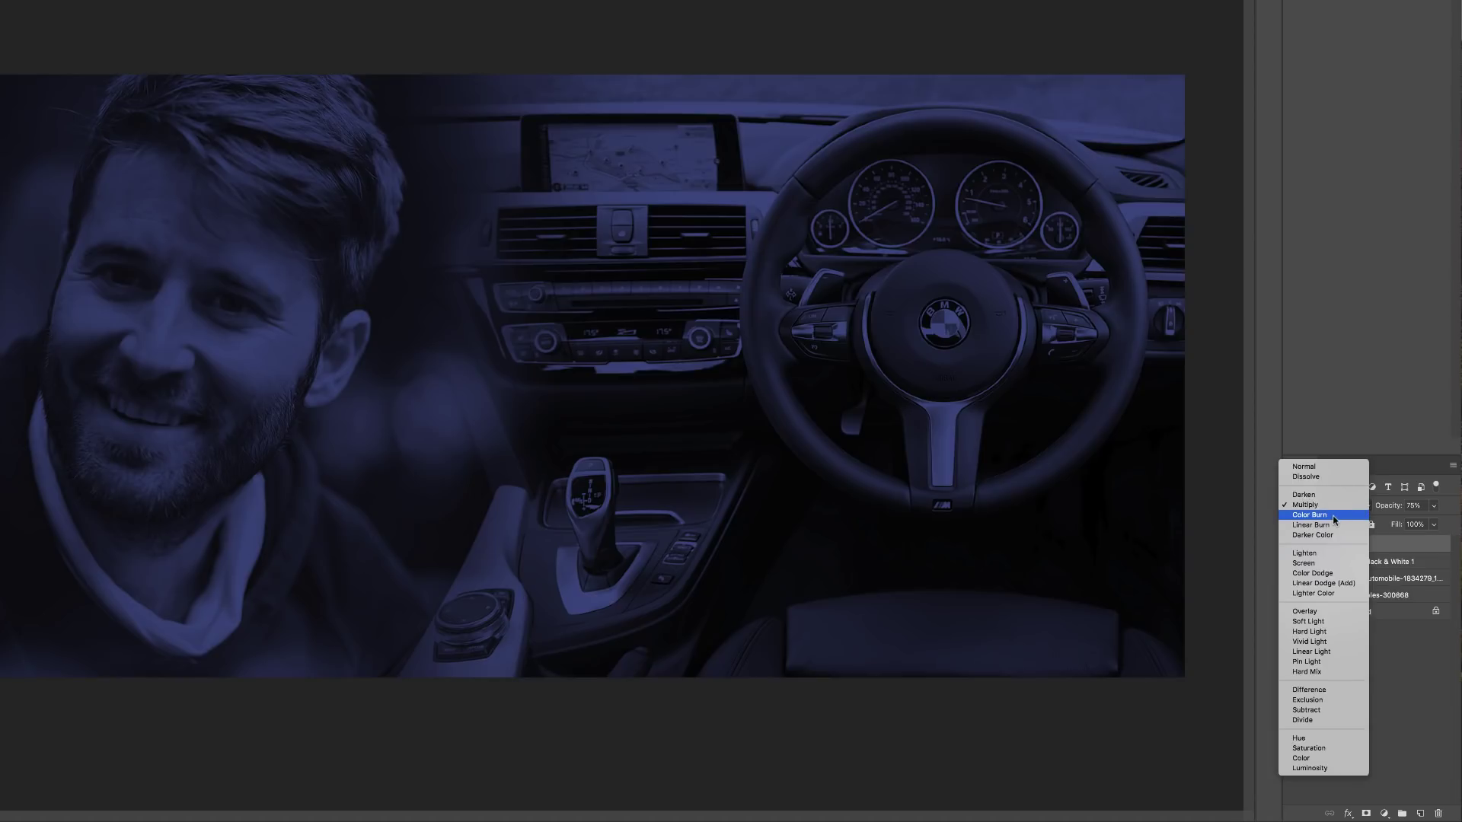
{"action": "left_click", "coordinate": [1334, 520]}
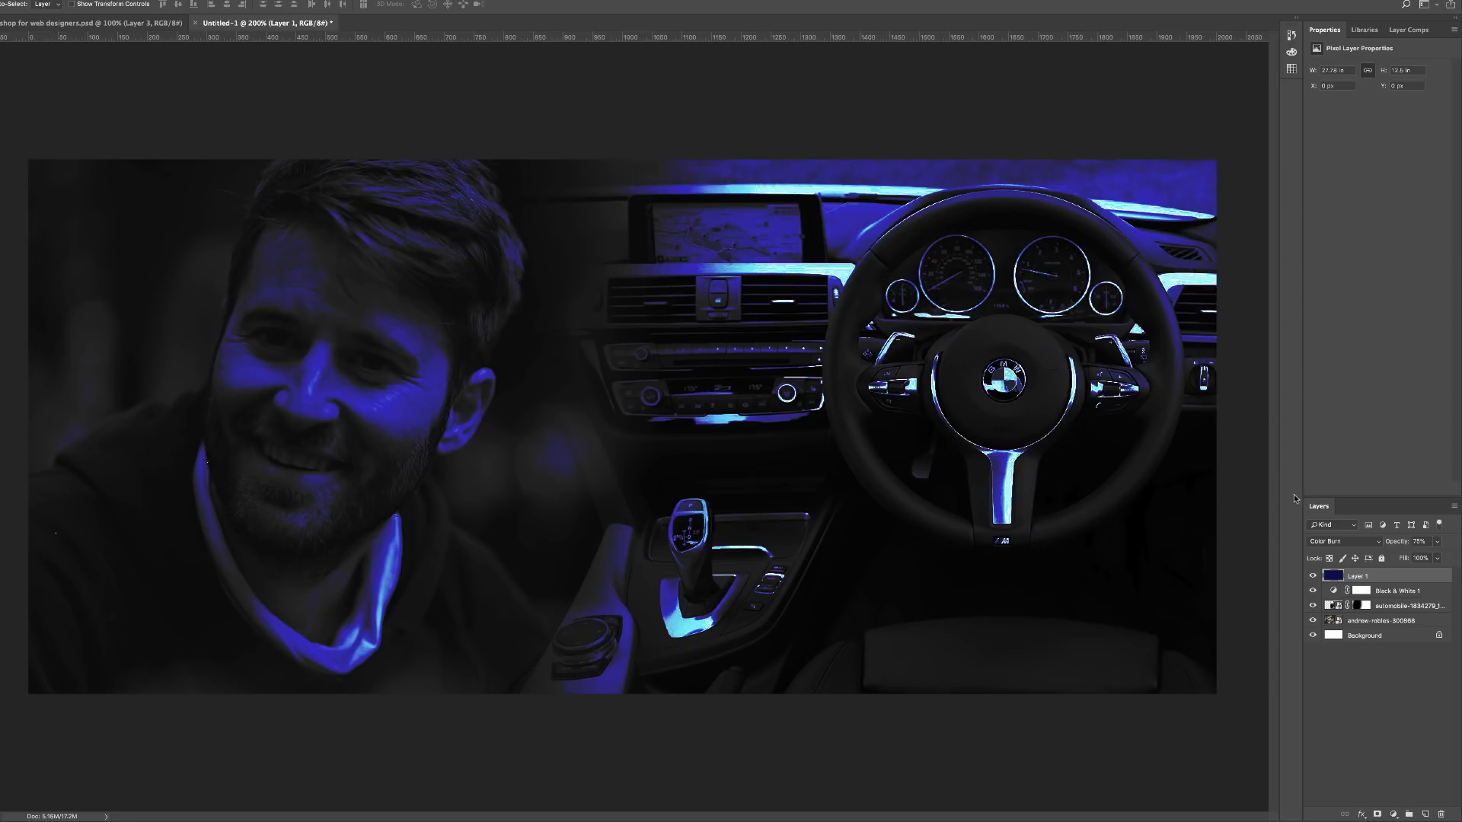
{"action": "left_click", "coordinate": [1336, 542]}
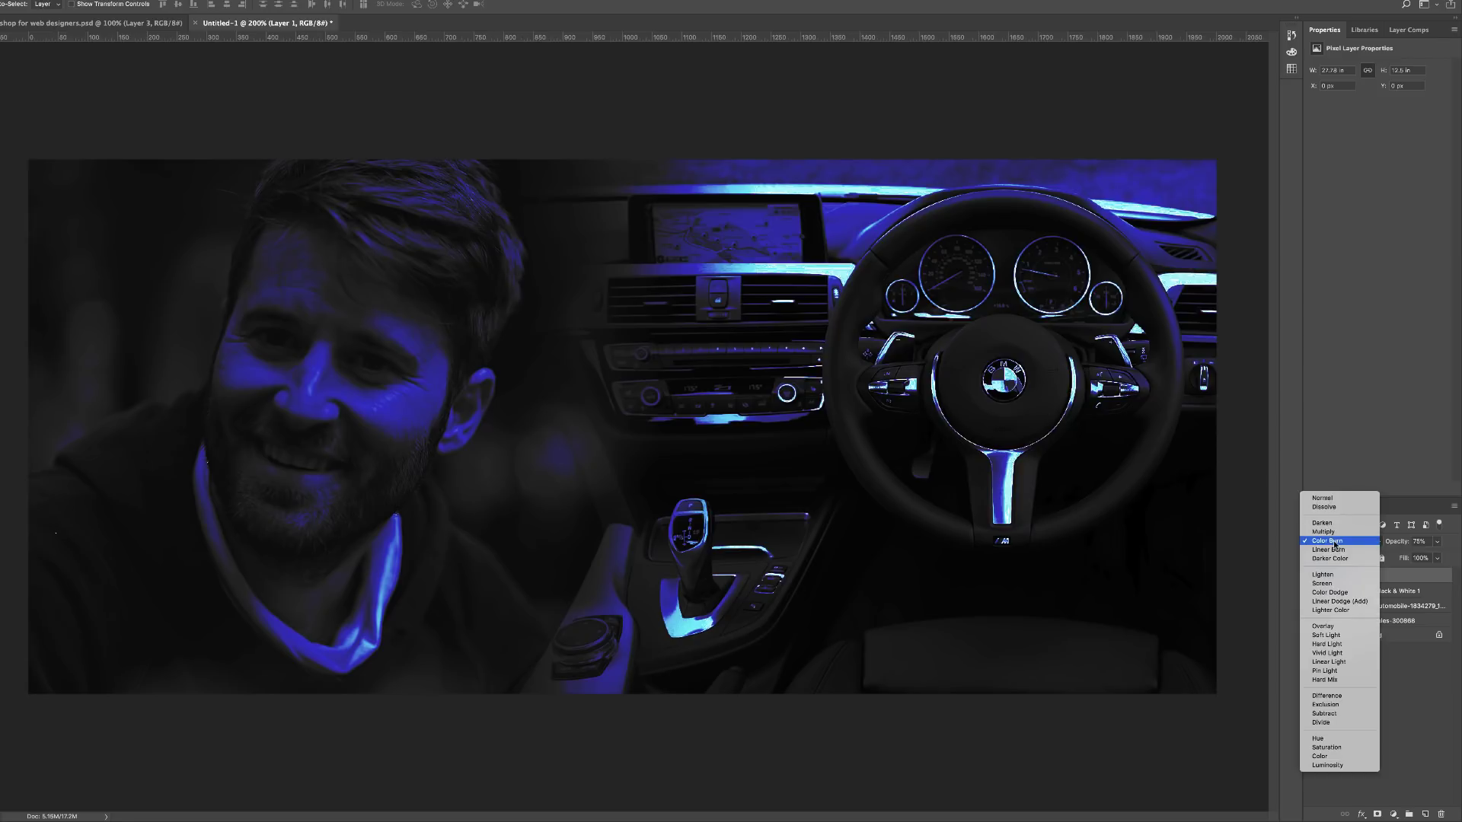
{"action": "left_click", "coordinate": [1331, 577]}
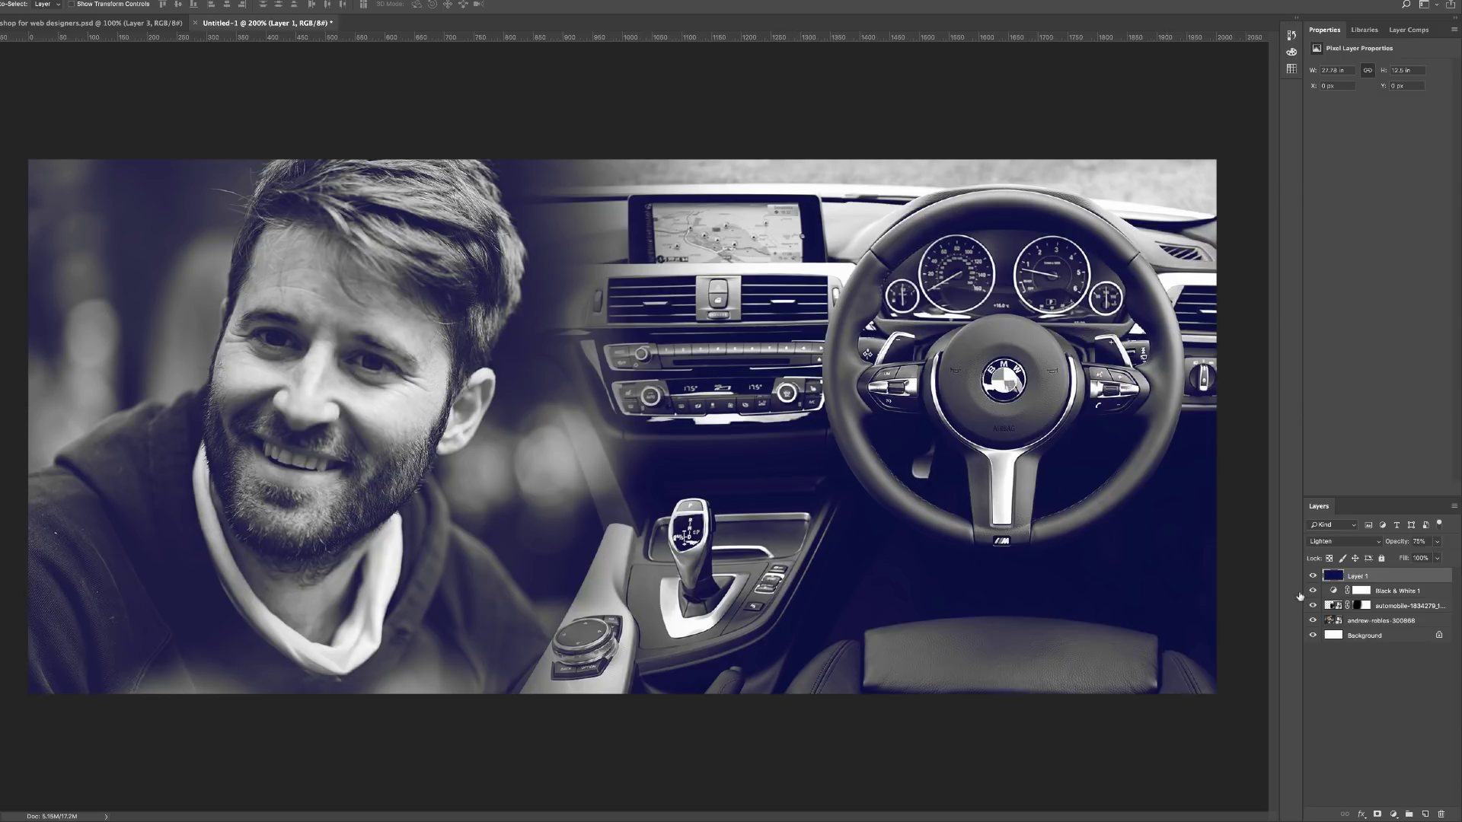
{"action": "left_click", "coordinate": [1357, 543]}
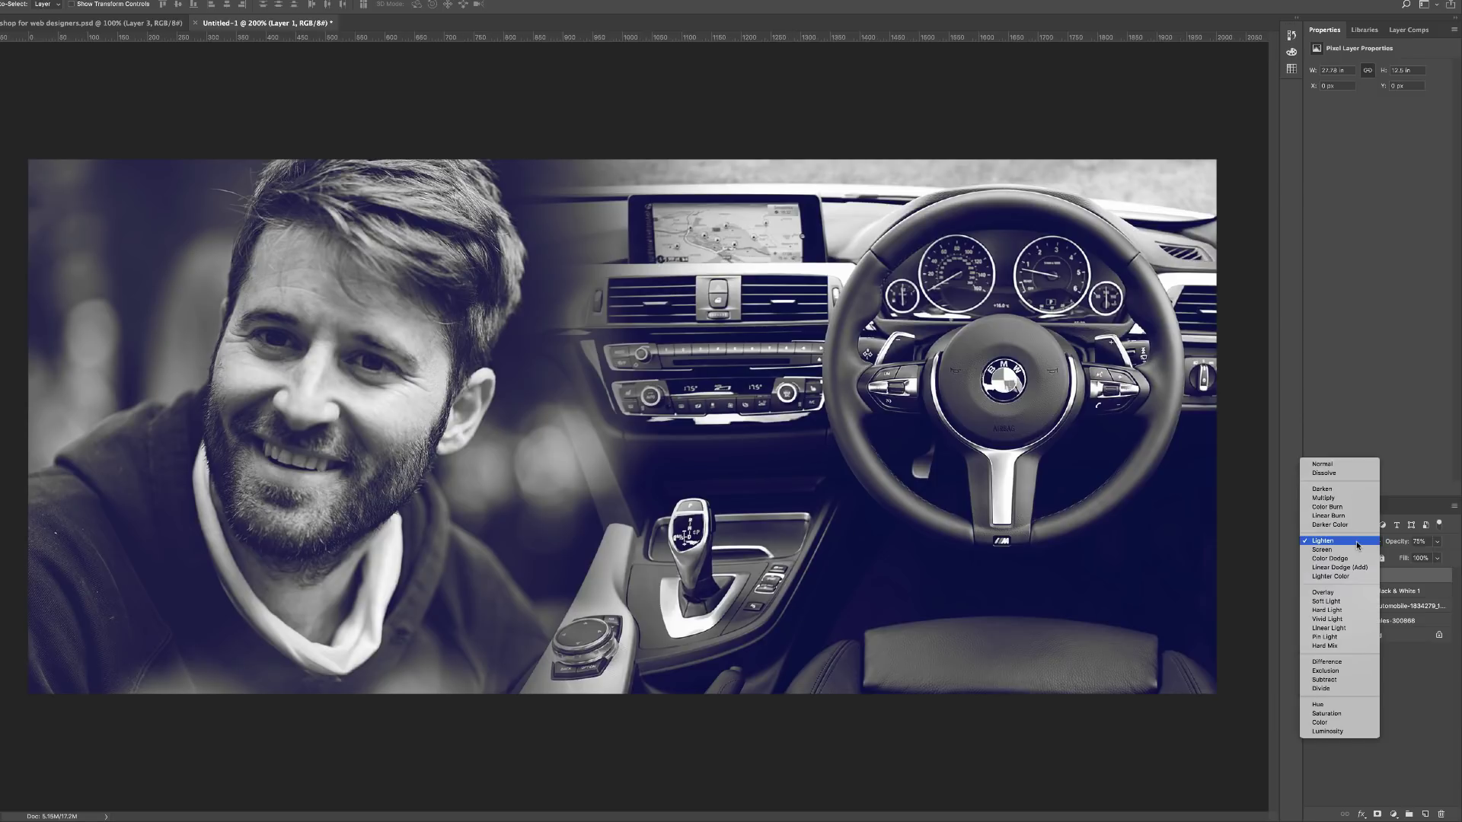
{"action": "left_click", "coordinate": [1342, 500]}
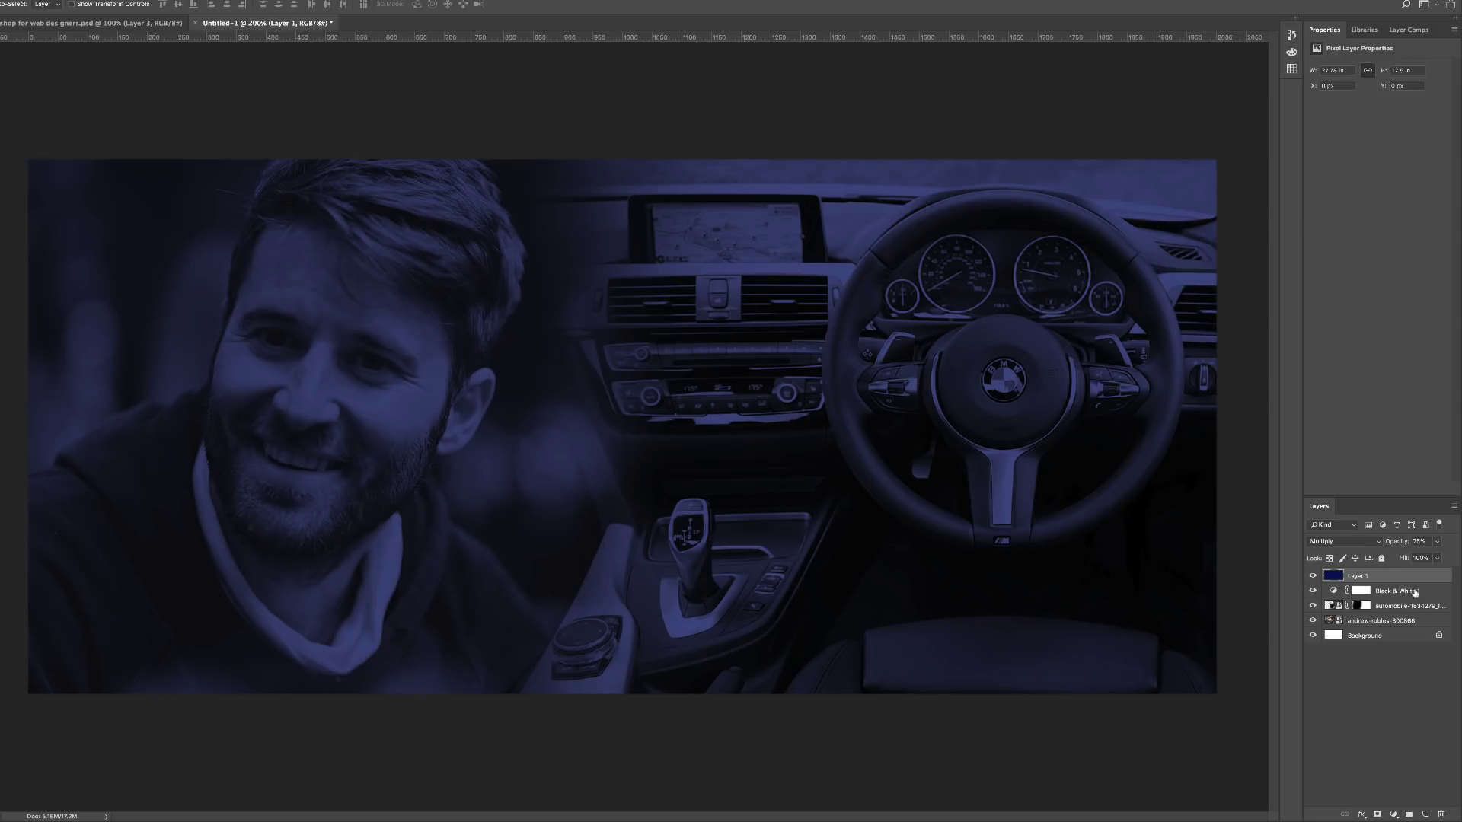
Step: Add a new layer above the dark blue one and draw a dark blue gradient fading upward from the banner's lower edge
{"action": "left_click", "coordinate": [1426, 814]}
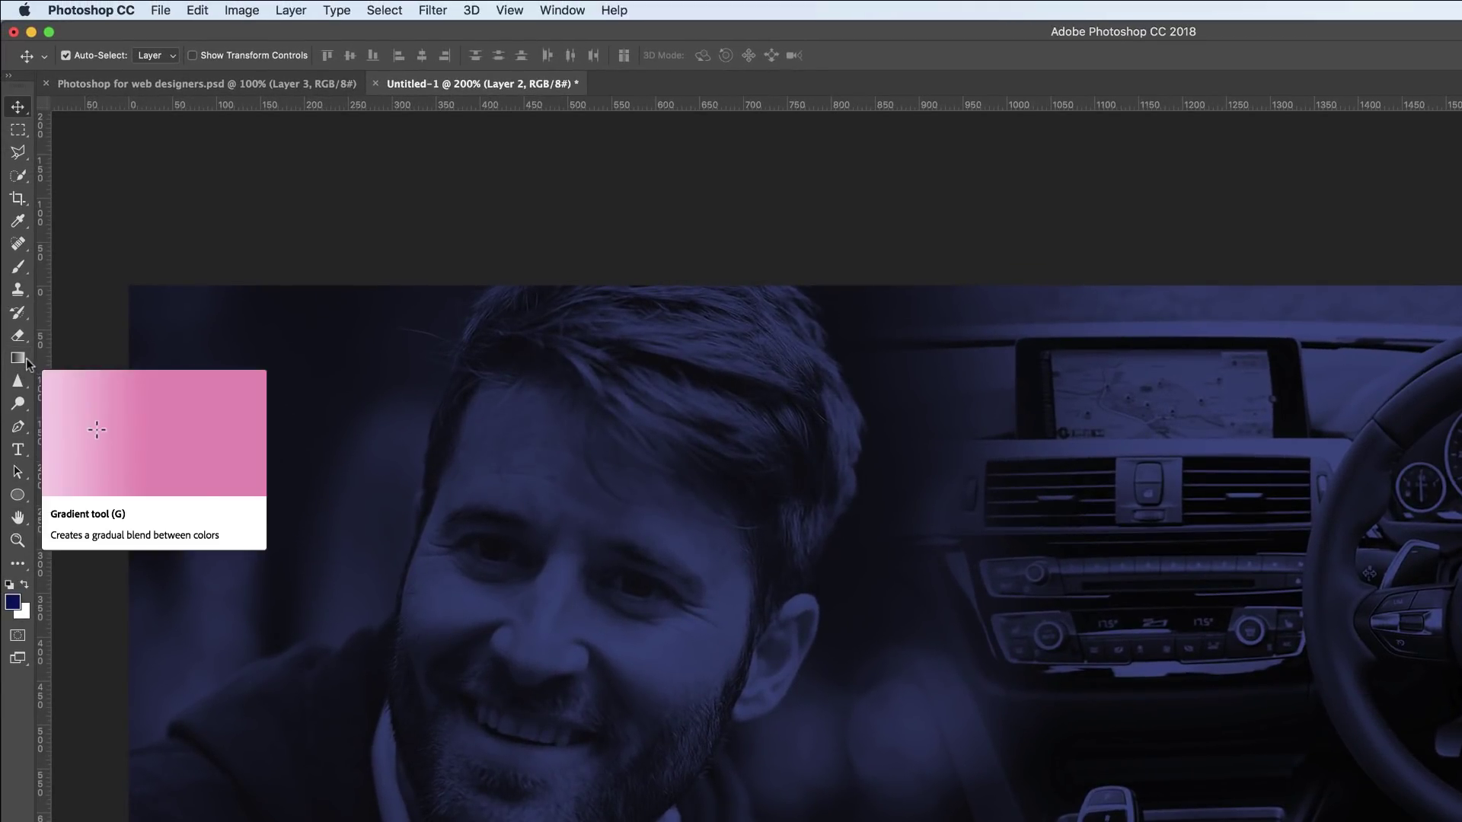
{"action": "left_click", "coordinate": [18, 359]}
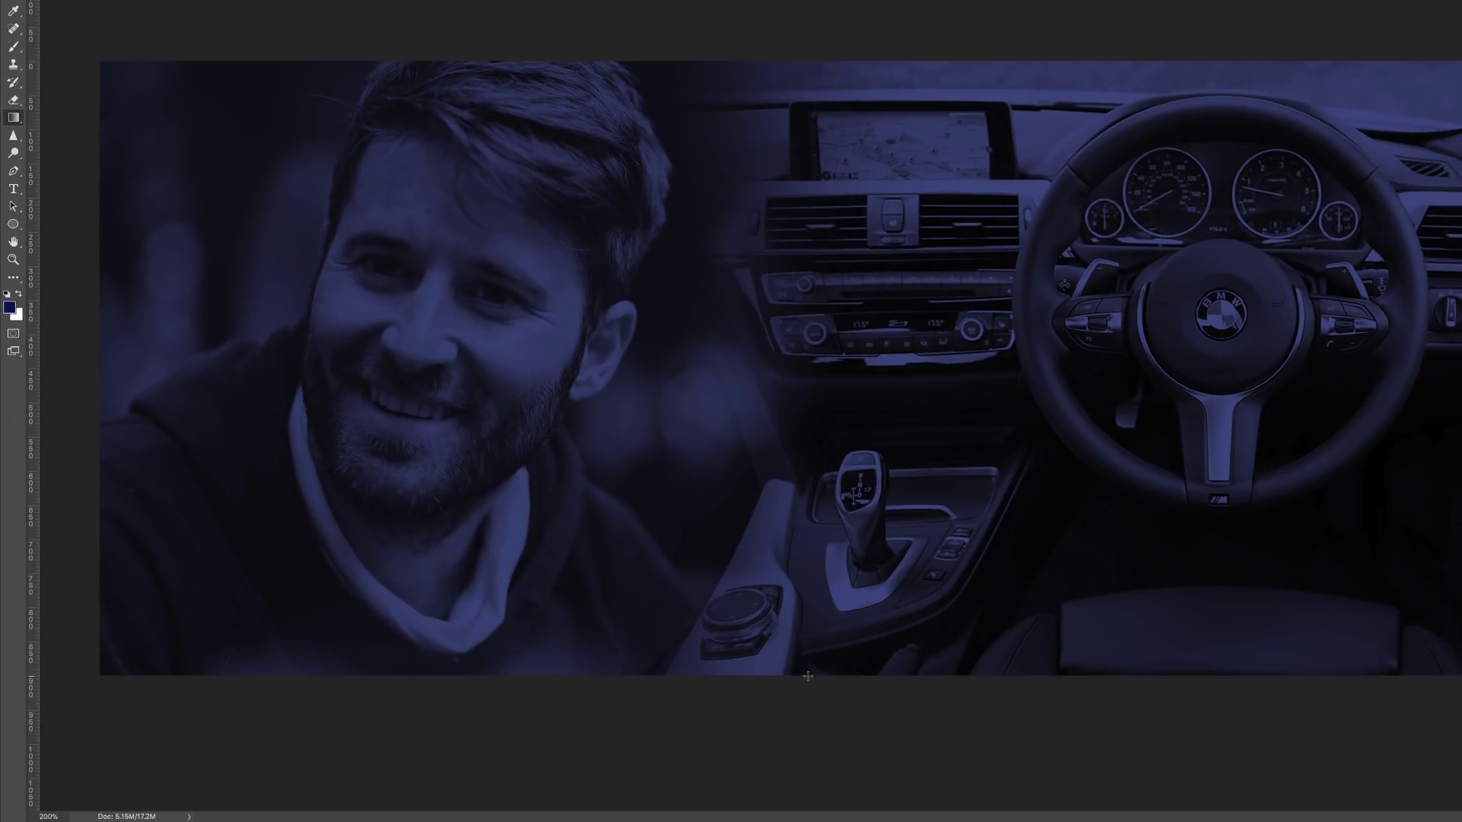
{"action": "left_click_drag", "start_coordinate": [808, 676], "coordinate": [826, 252]}
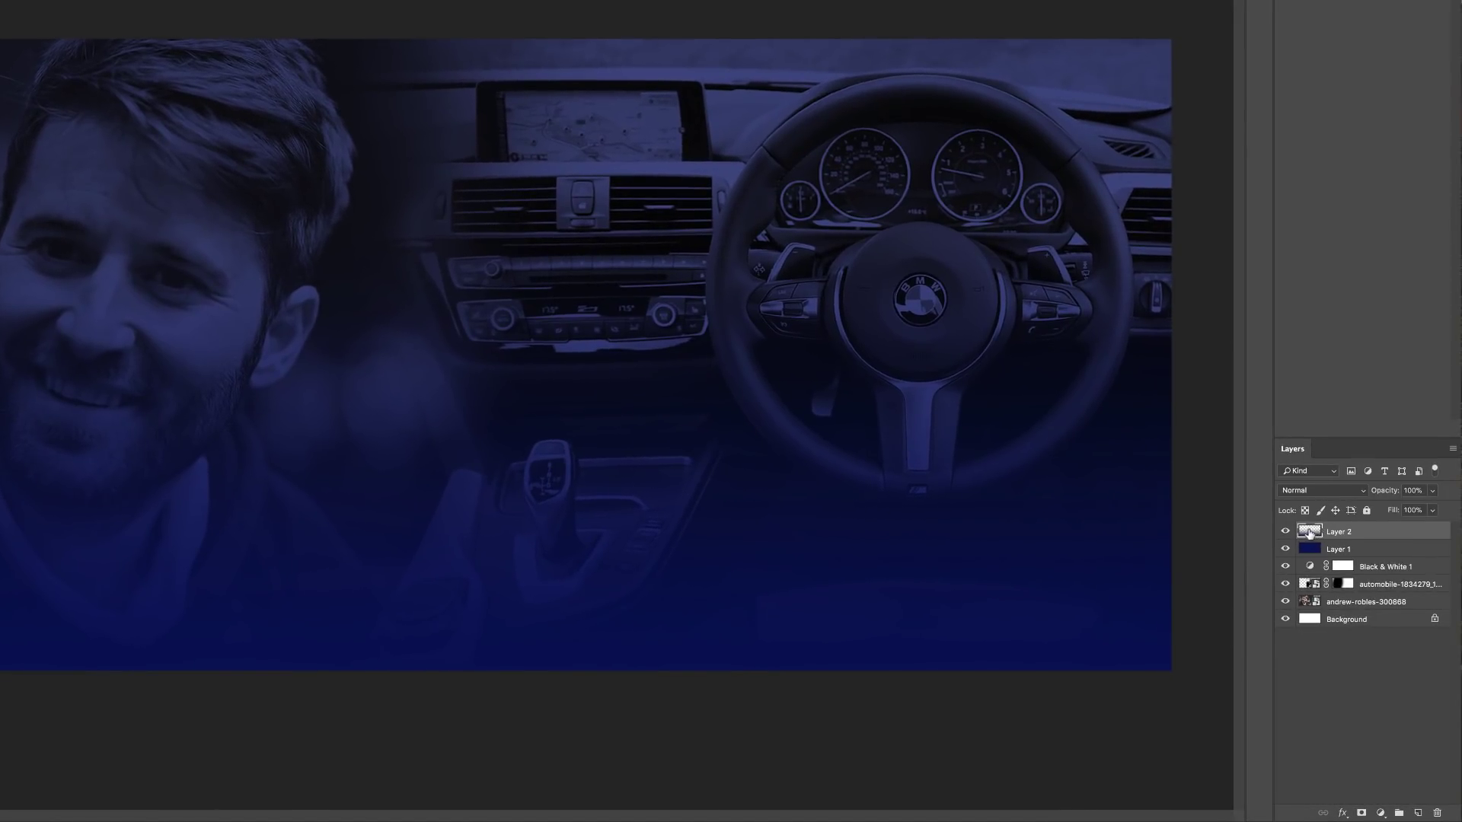
Step: Try the gradient layer beneath the dark blue layer, and undo both the reordering and the dark blue gradient
{"action": "left_click_drag", "start_coordinate": [1310, 533], "coordinate": [1315, 559]}
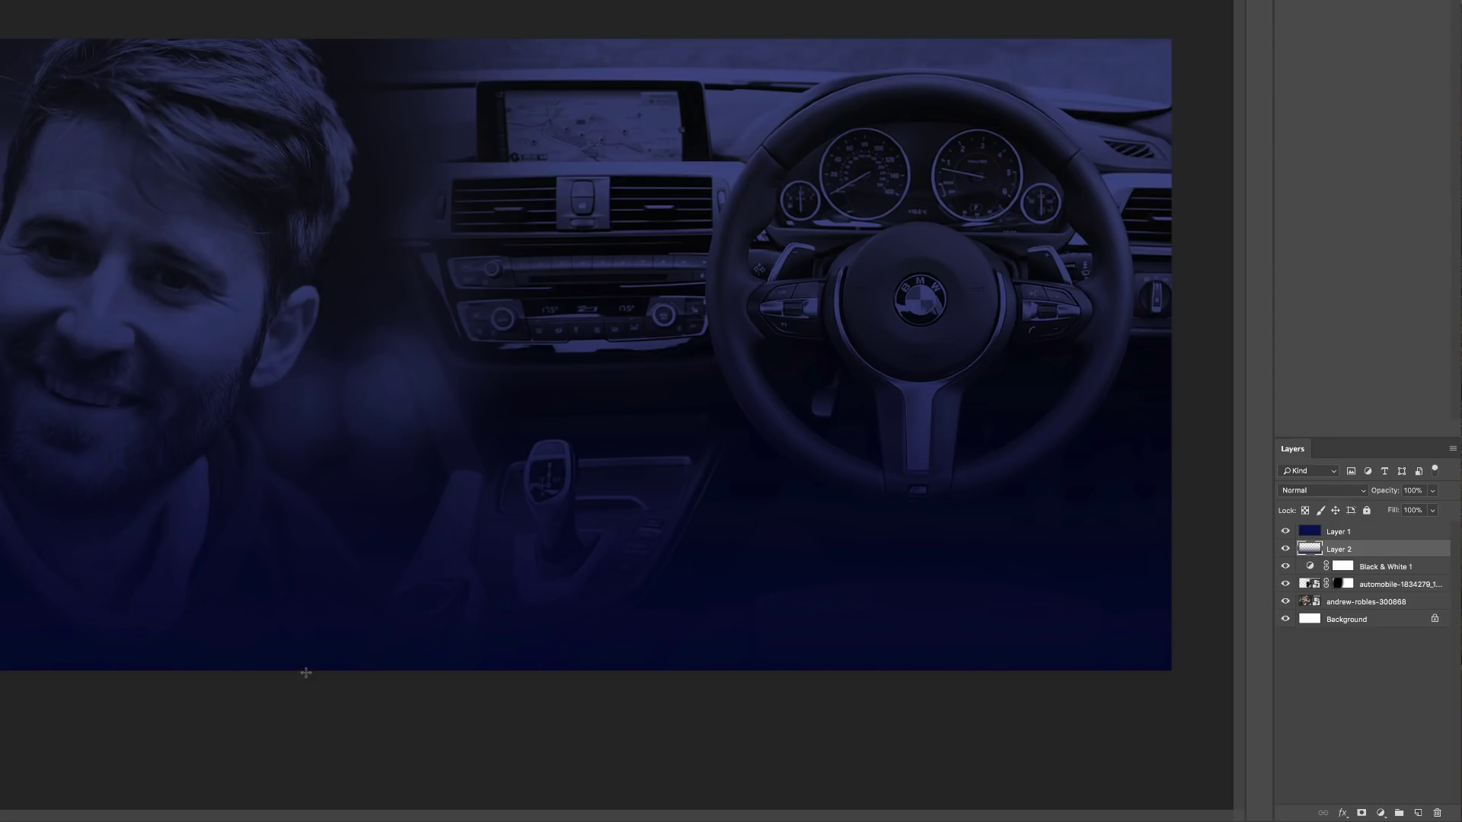
{"action": "key", "text": "ctrl+z"}
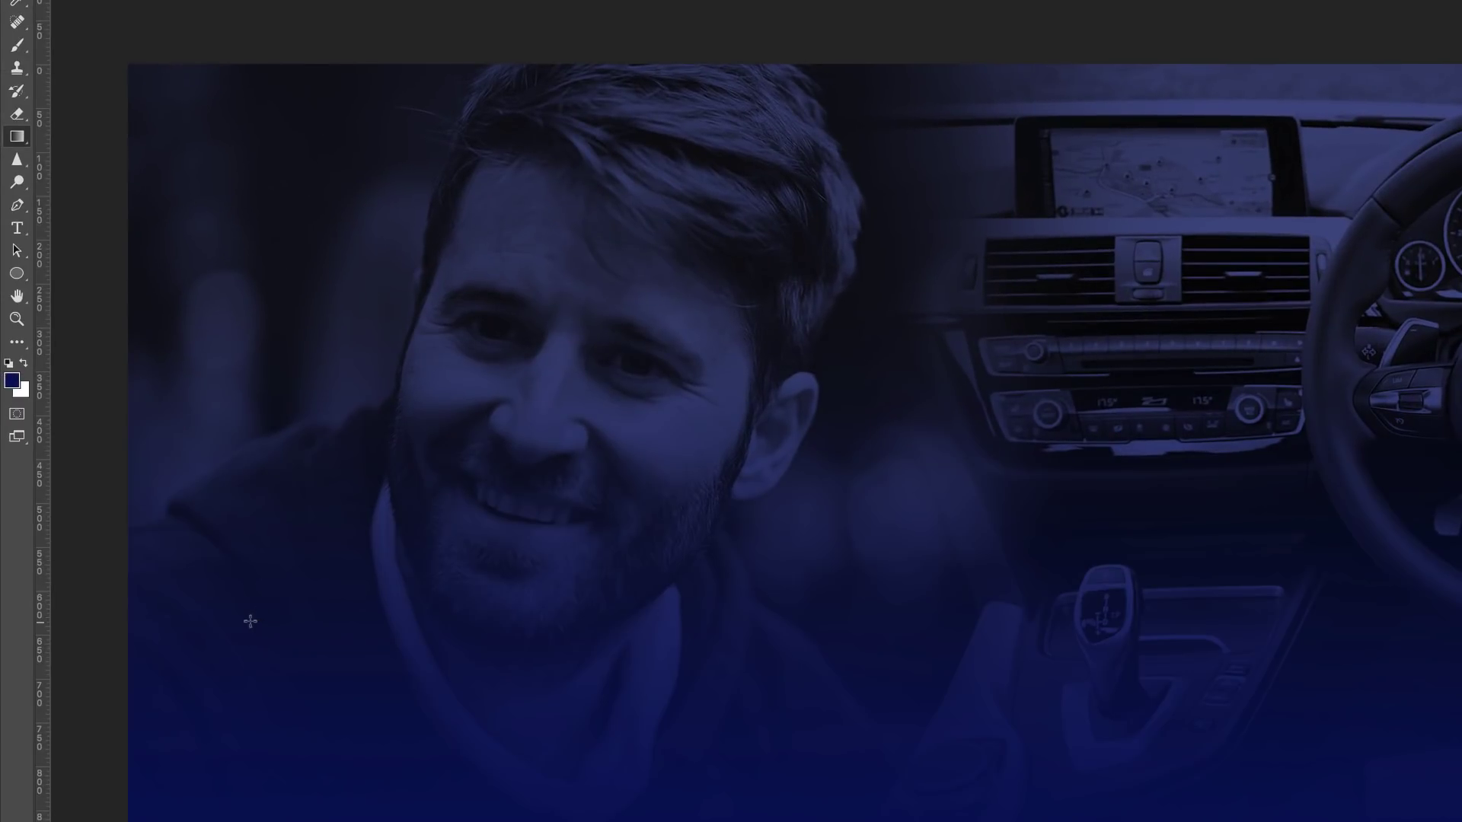
{"action": "key", "text": "ctrl+z"}
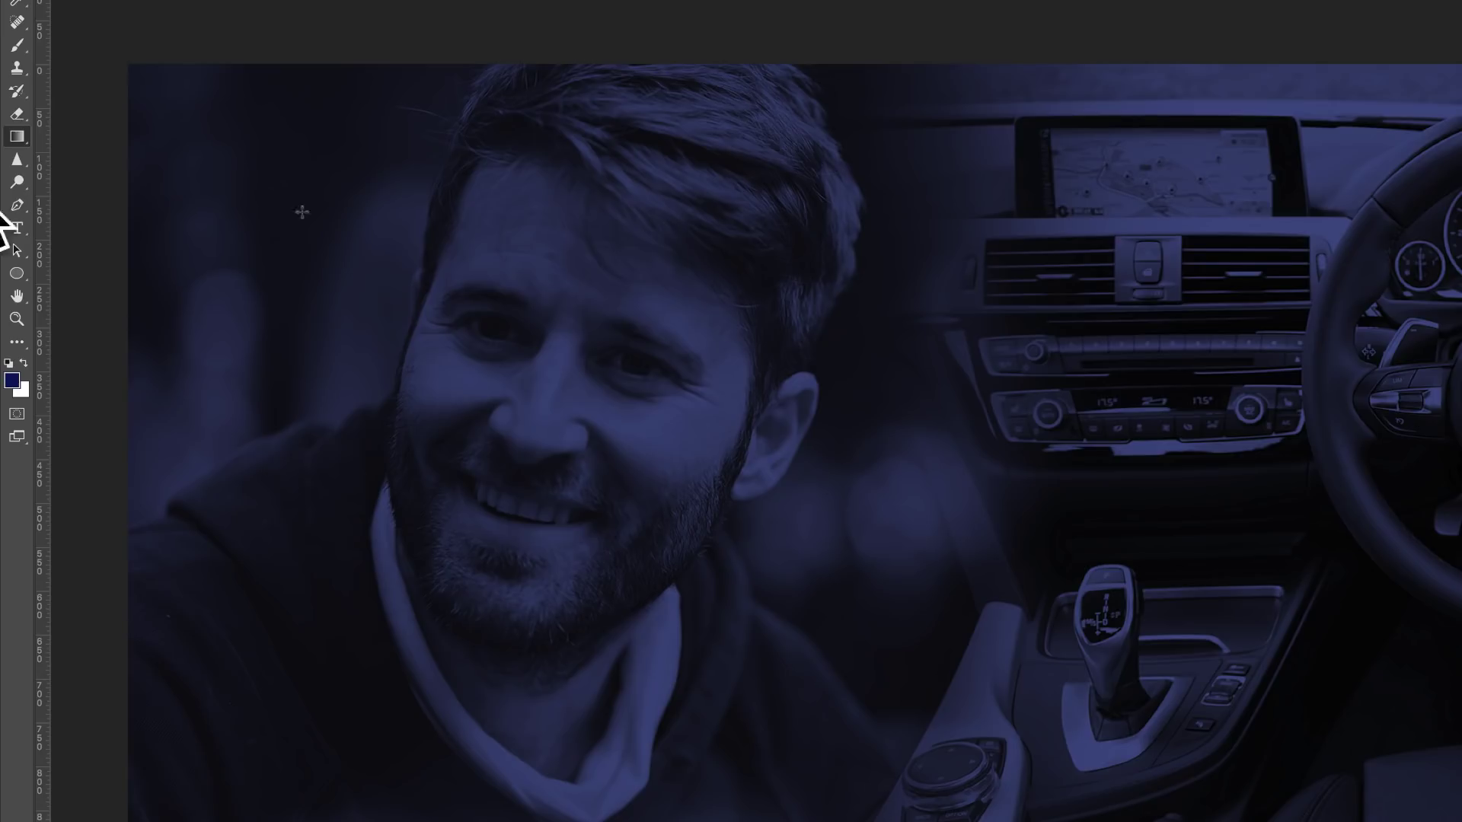
Step: Draw a black gradient fading upward from the lower part of the banner on the empty top layer and lower its opacity to 66%
{"action": "left_click", "coordinate": [12, 381]}
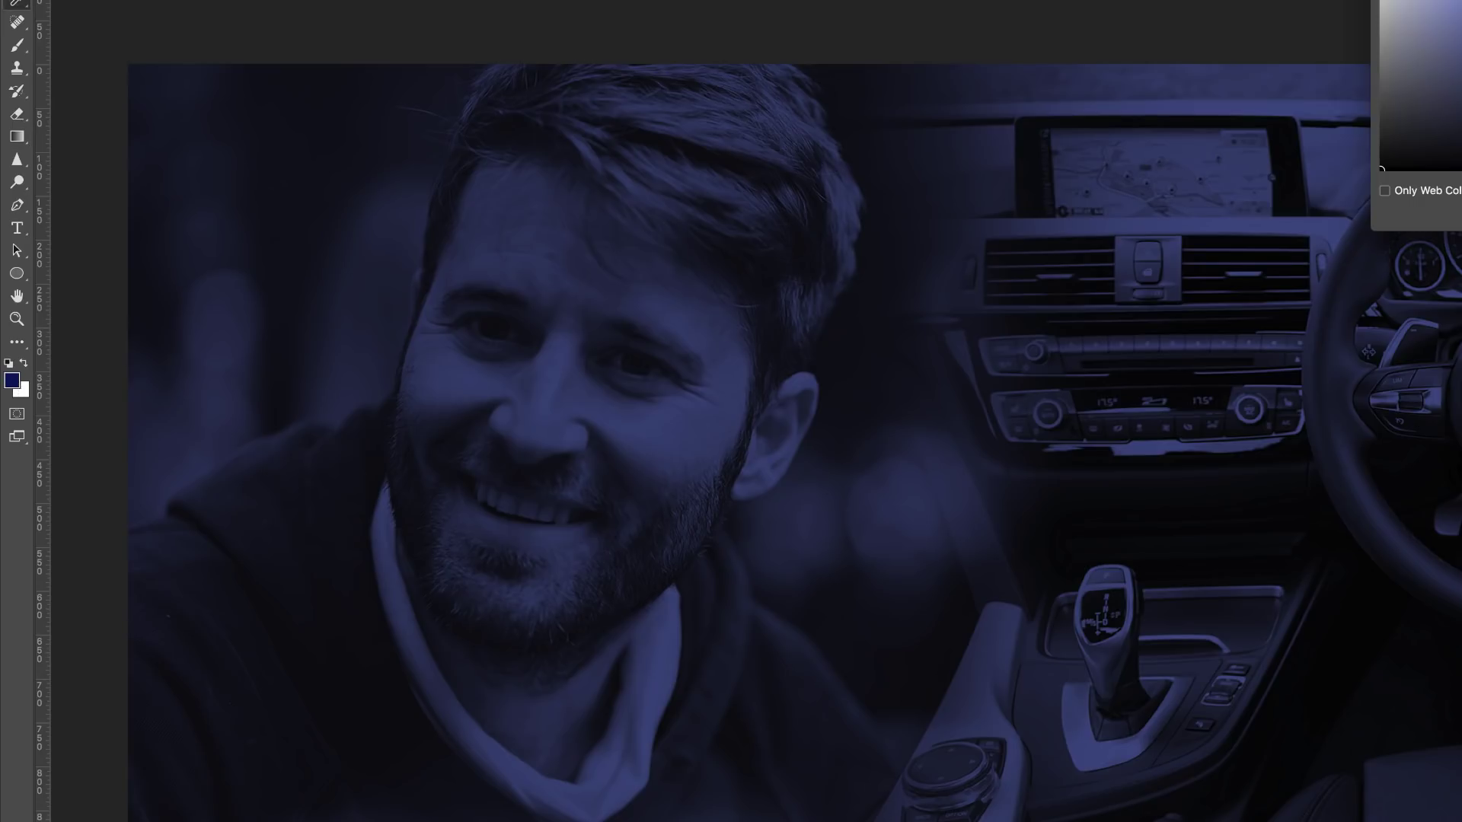
{"action": "key", "text": "Escape"}
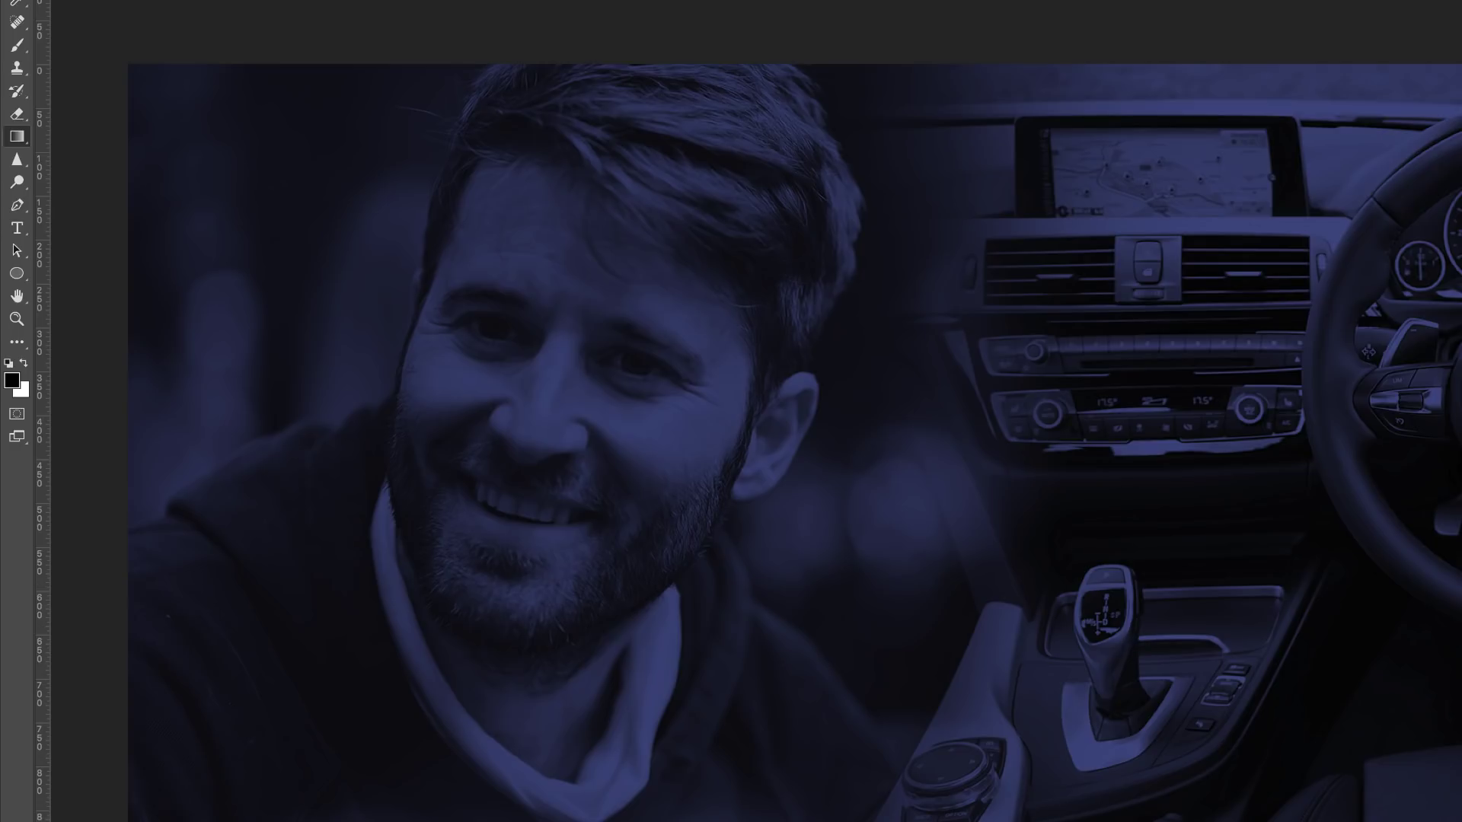
{"action": "key", "text": "ctrl+0"}
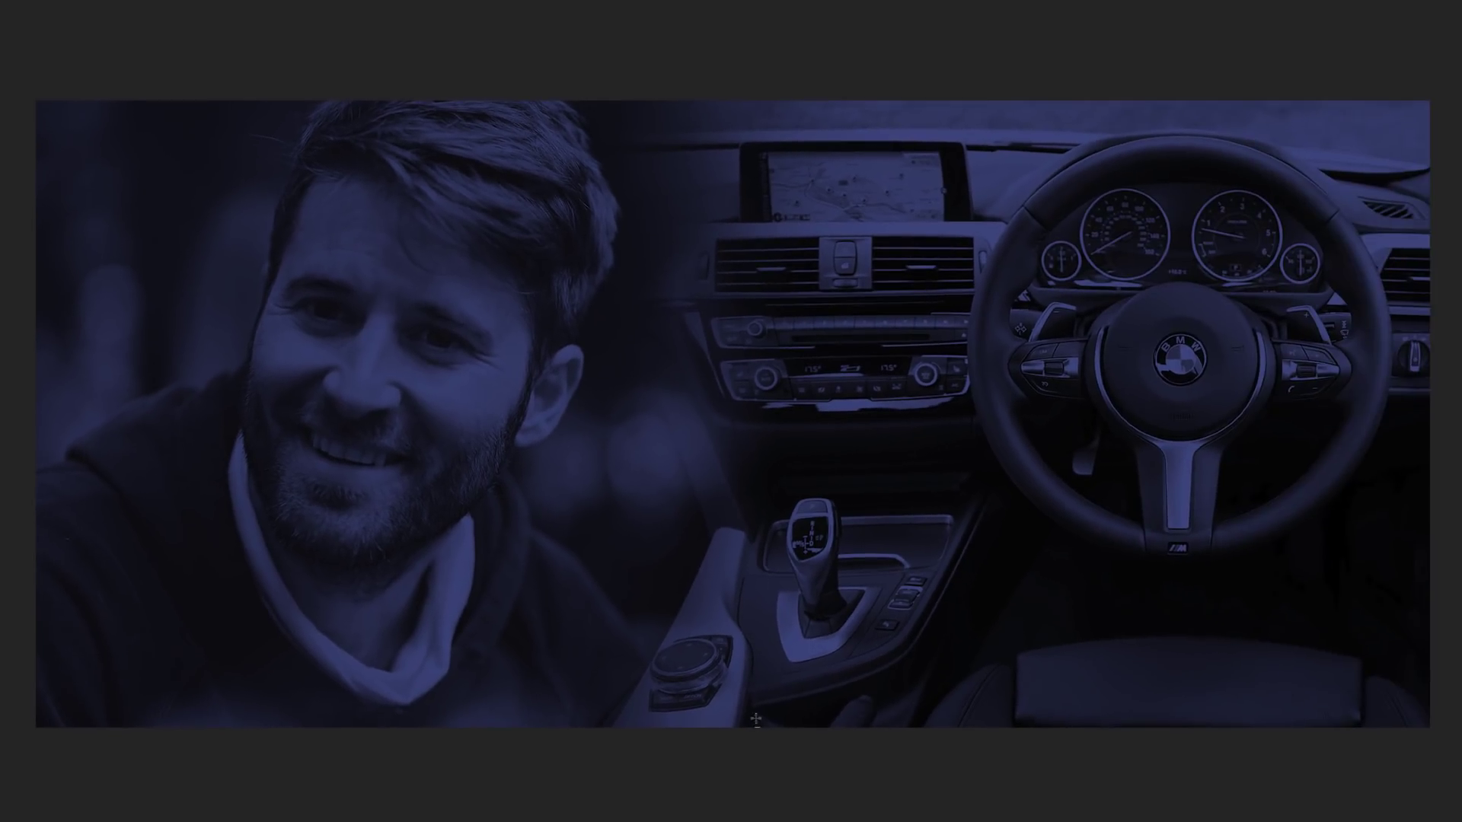
{"action": "left_click_drag", "start_coordinate": [765, 525], "coordinate": [766, 285]}
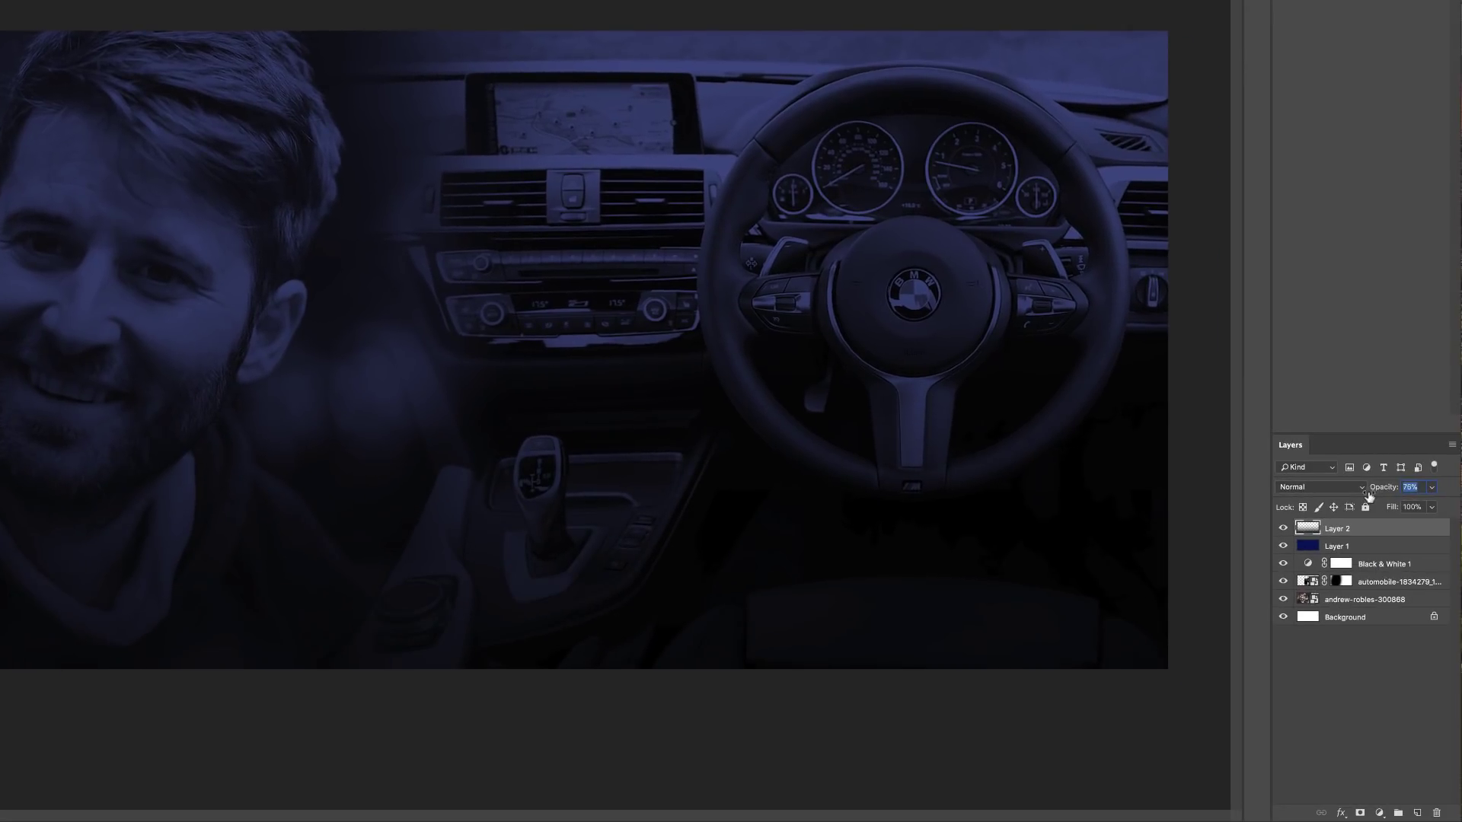
{"action": "left_click_drag", "start_coordinate": [1369, 496], "coordinate": [1362, 502]}
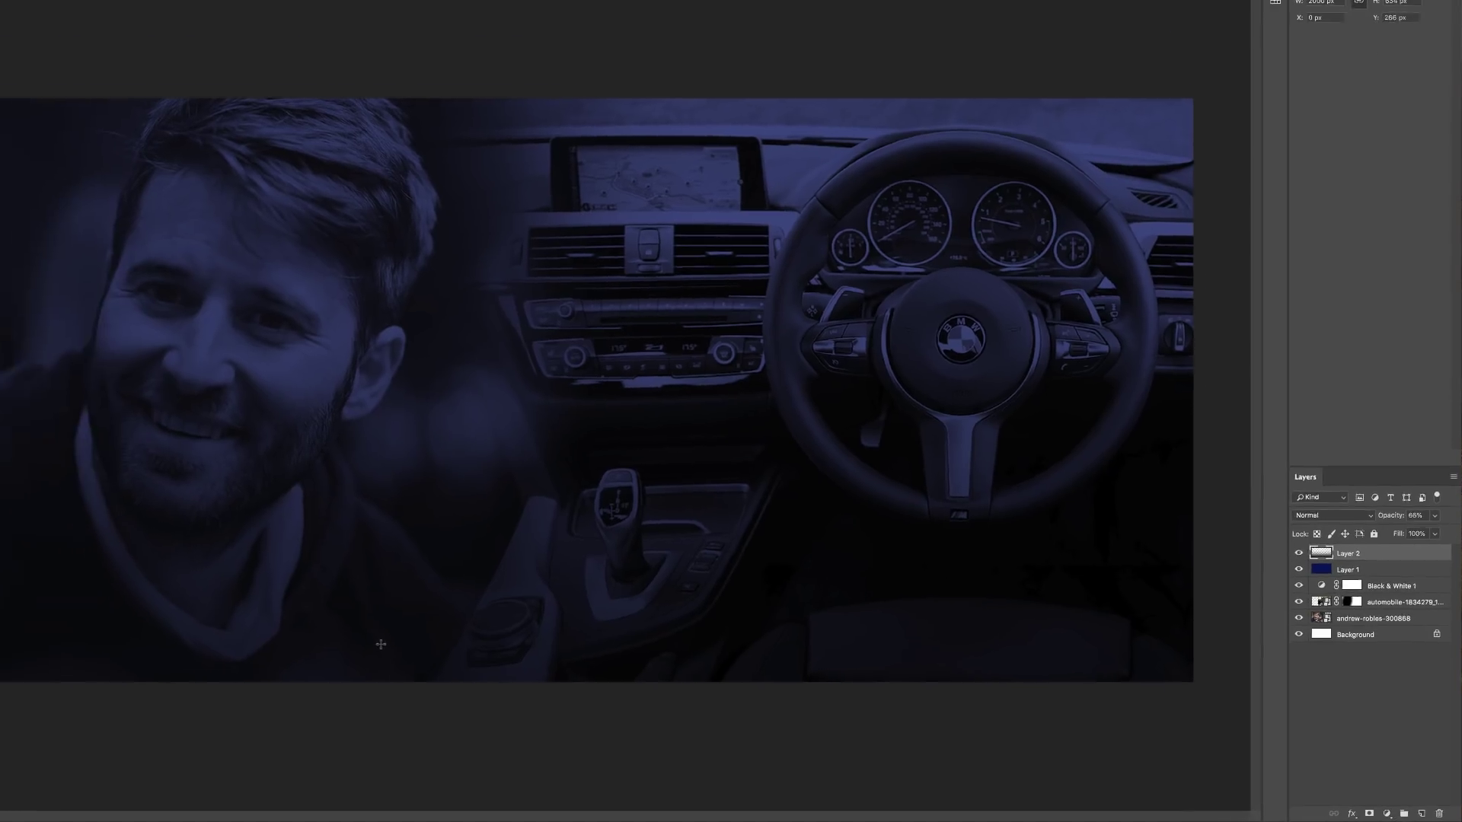
Step: Try to export the banner for the web as a very high quality JPEG
{"action": "key", "text": "super+alt+shift+s"}
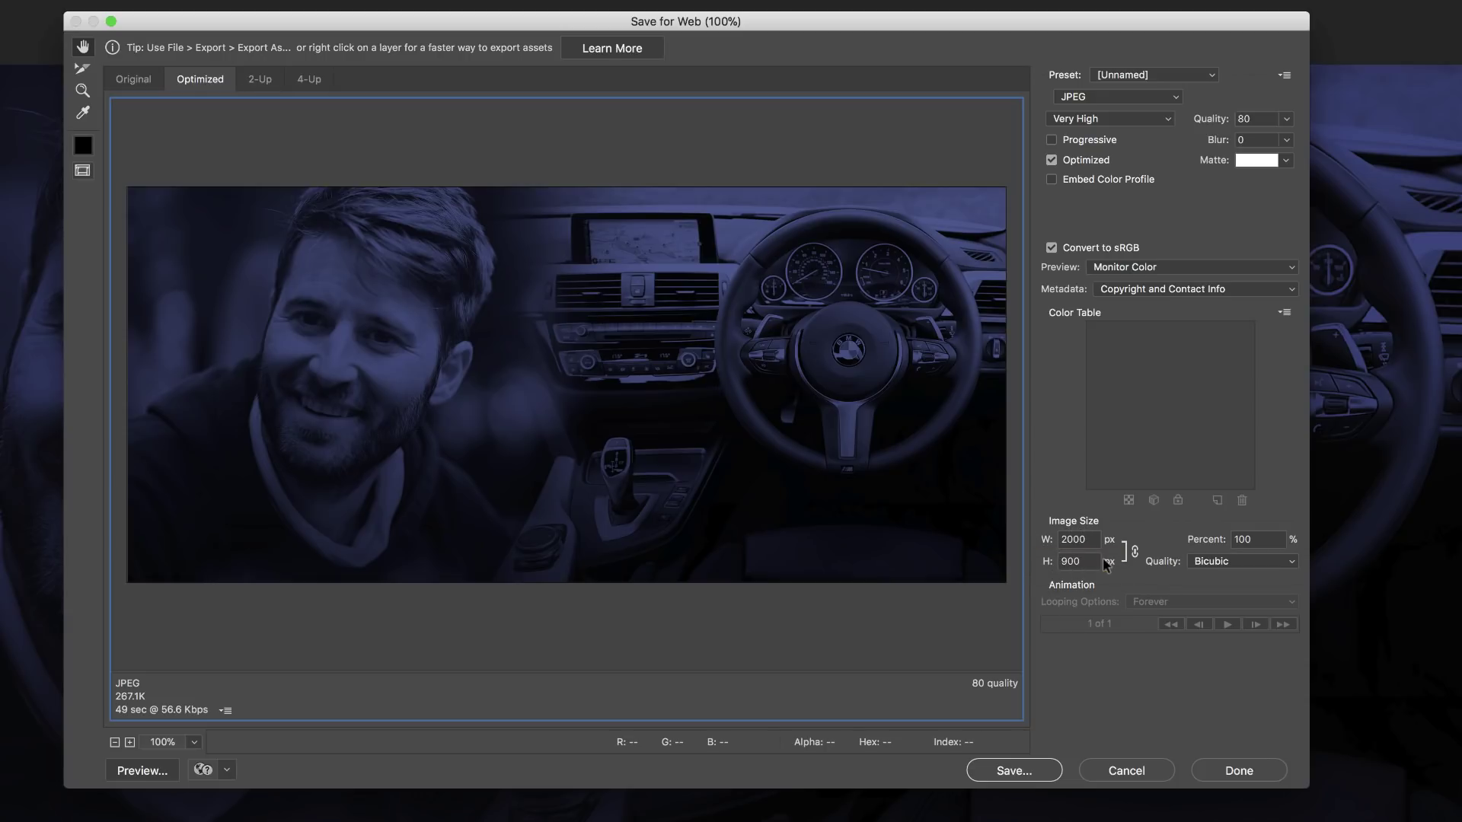
{"action": "left_click", "coordinate": [1014, 771]}
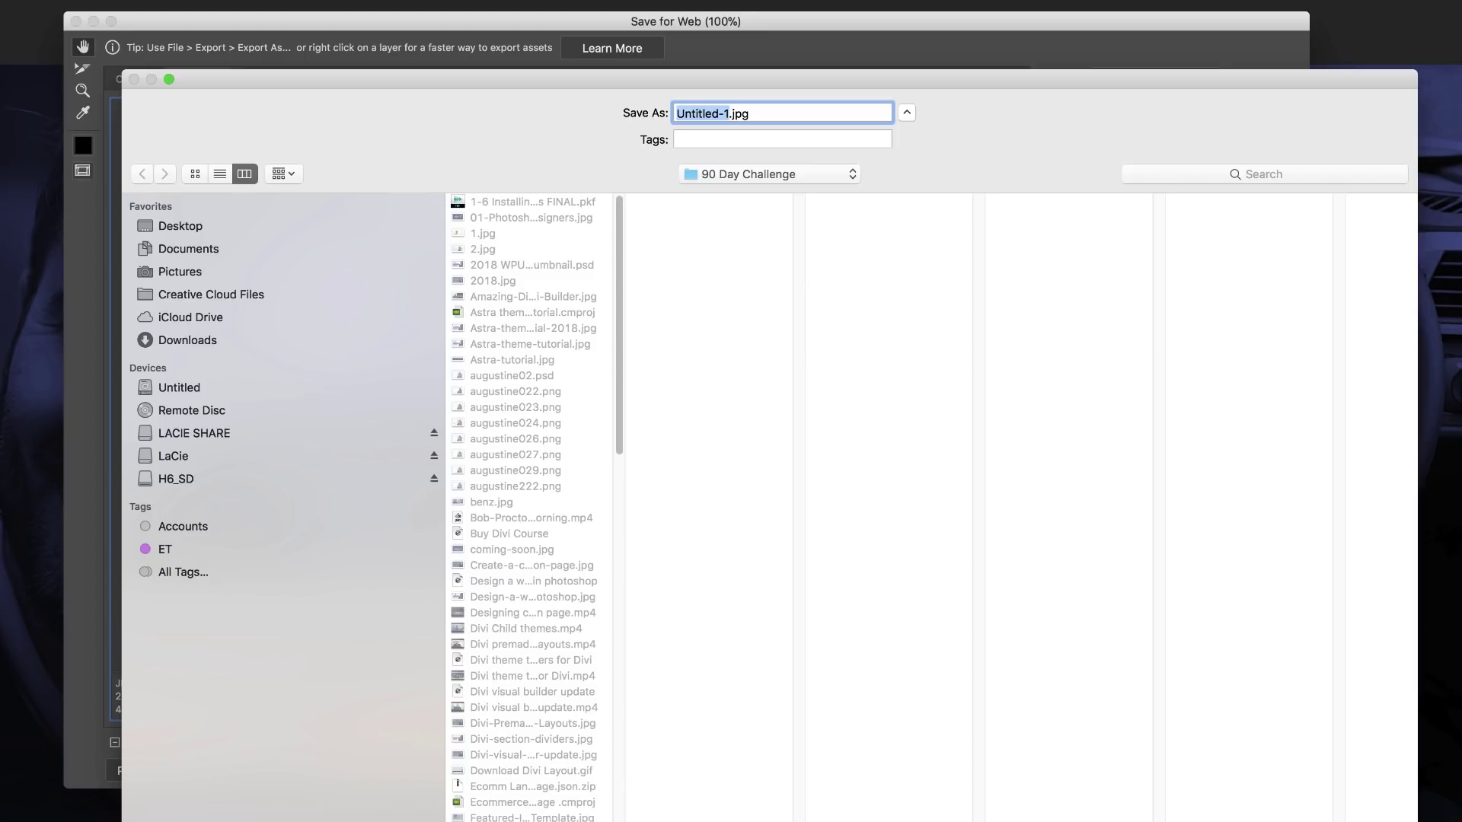
{"action": "key", "text": "Escape"}
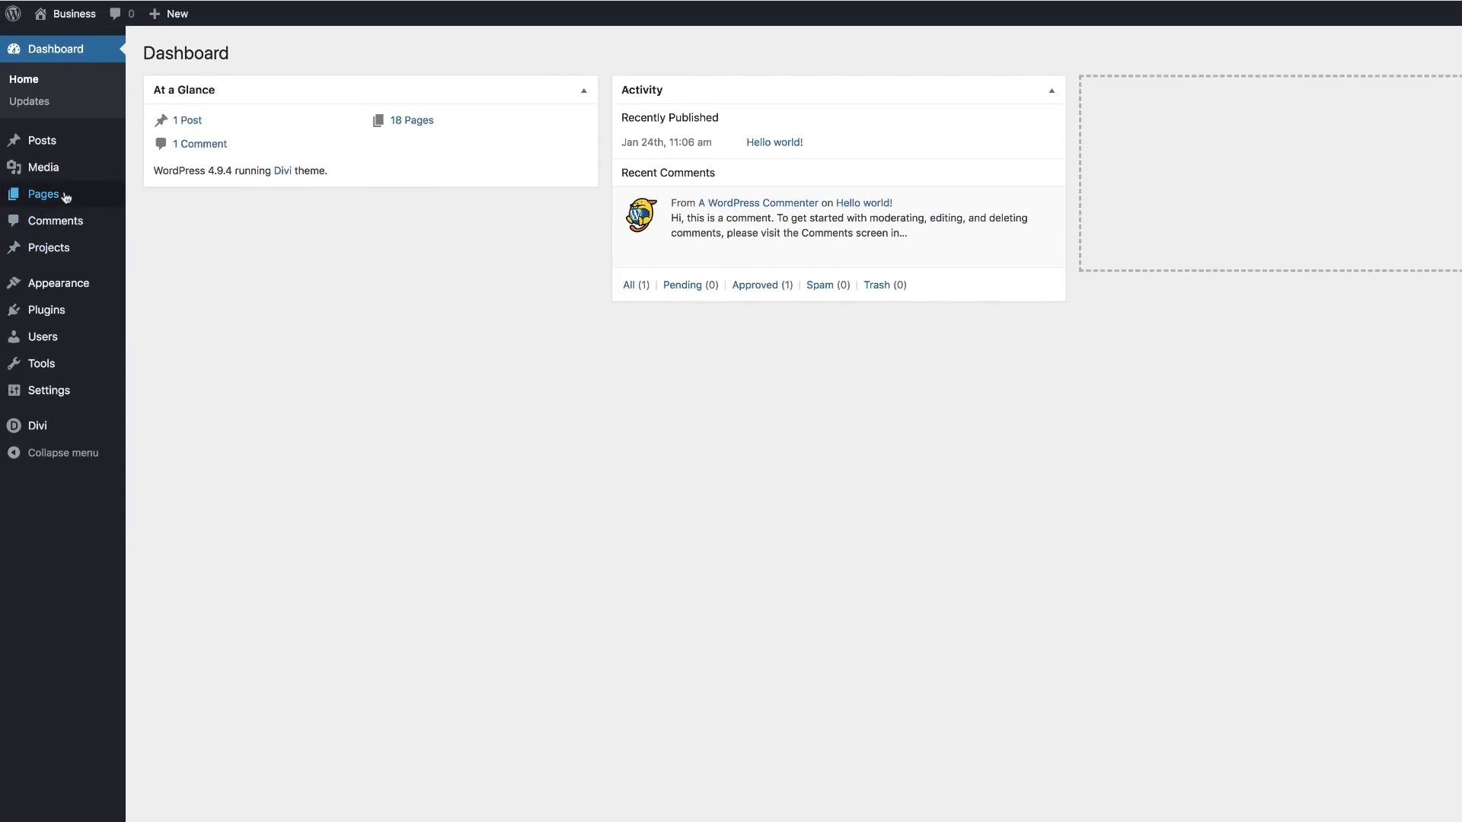
Step: Switch to WordPress, add a new page titled "car landing page" and open it in the Divi visual builder
{"action": "mouse_move", "coordinate": [54, 198]}
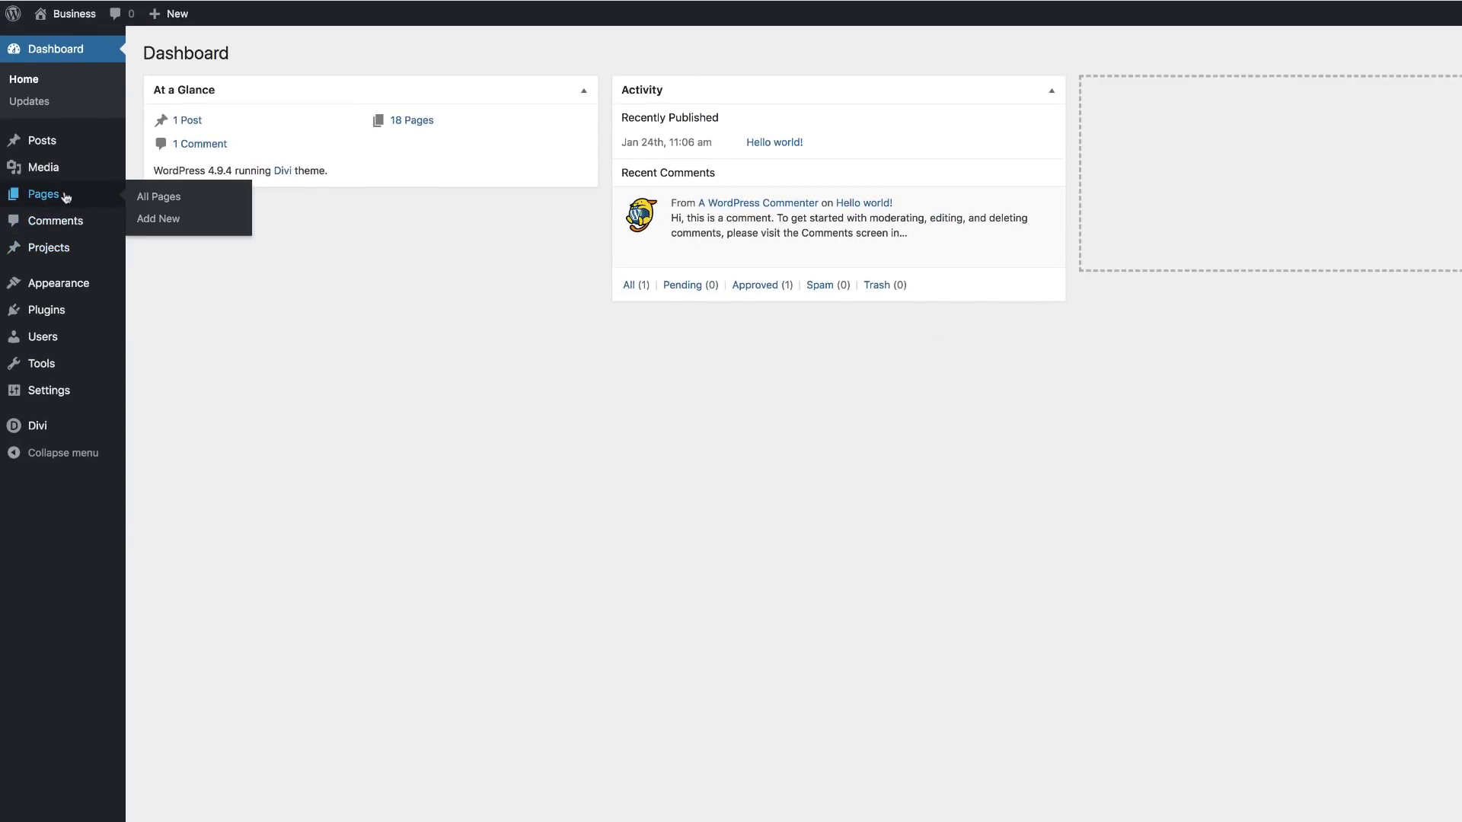
{"action": "left_click", "coordinate": [171, 220]}
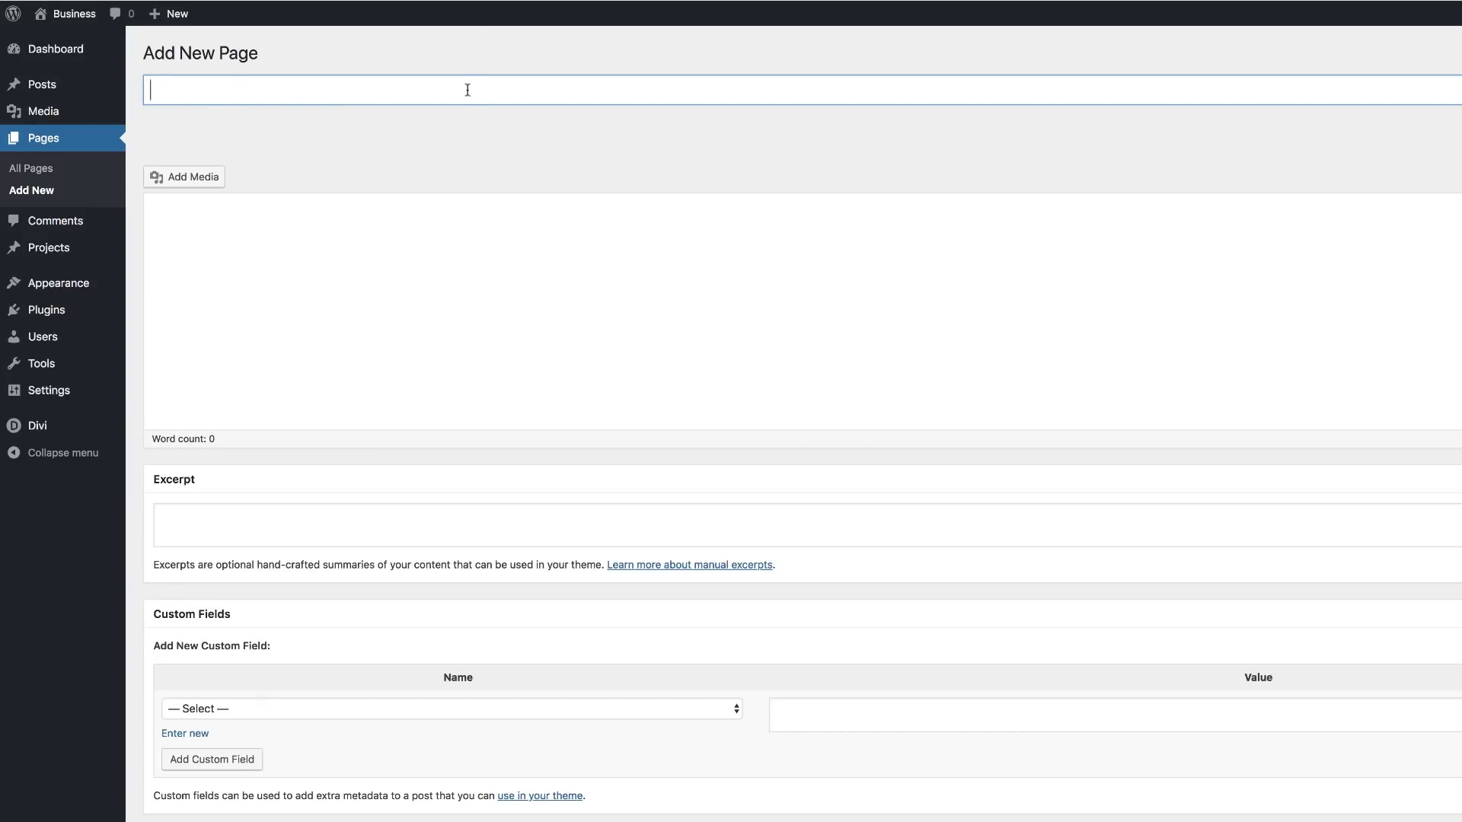
{"action": "type", "text": "car "}
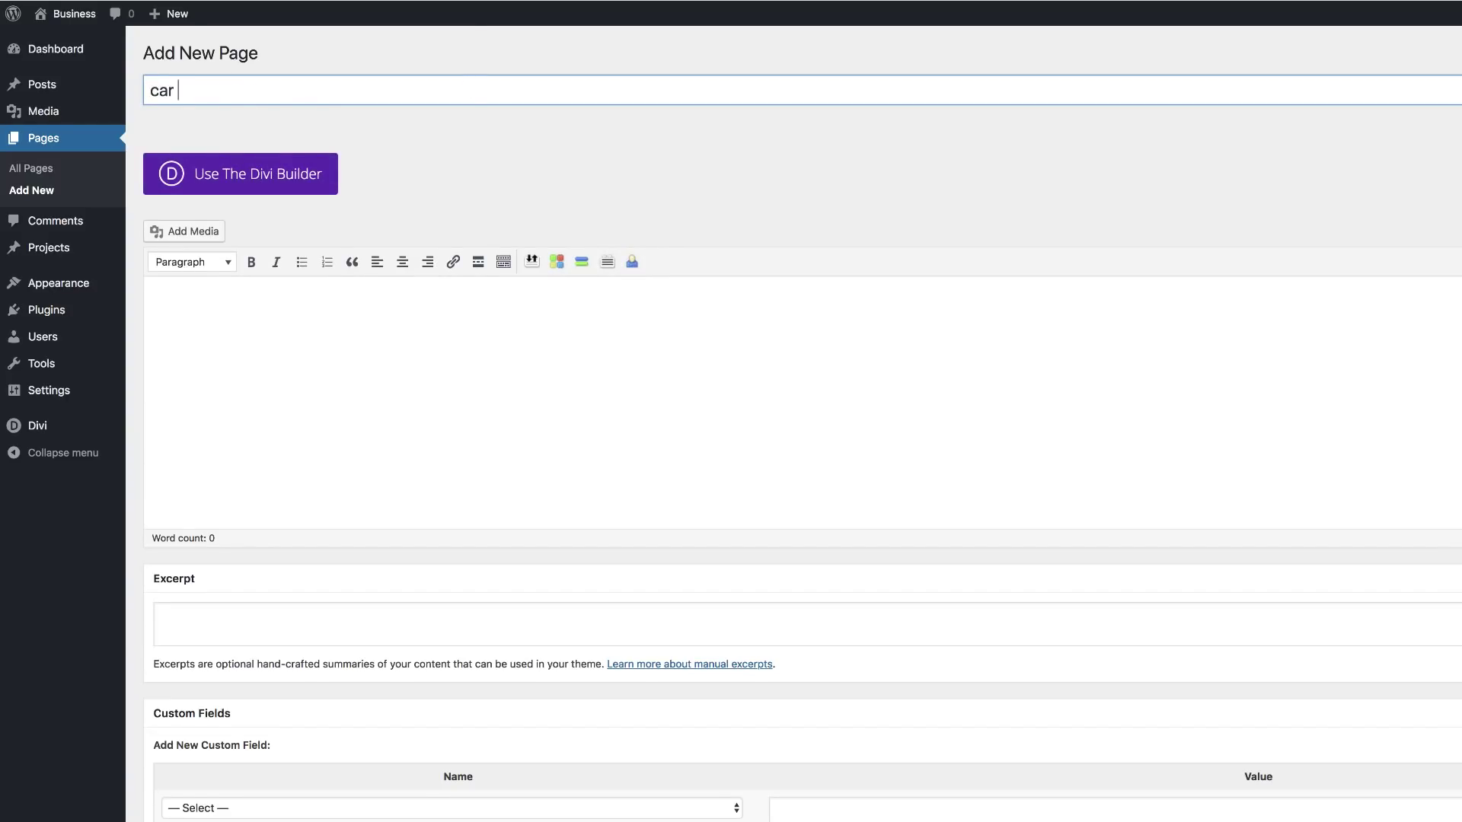
{"action": "type", "text": "landing page"}
{"action": "left_click", "coordinate": [280, 177]}
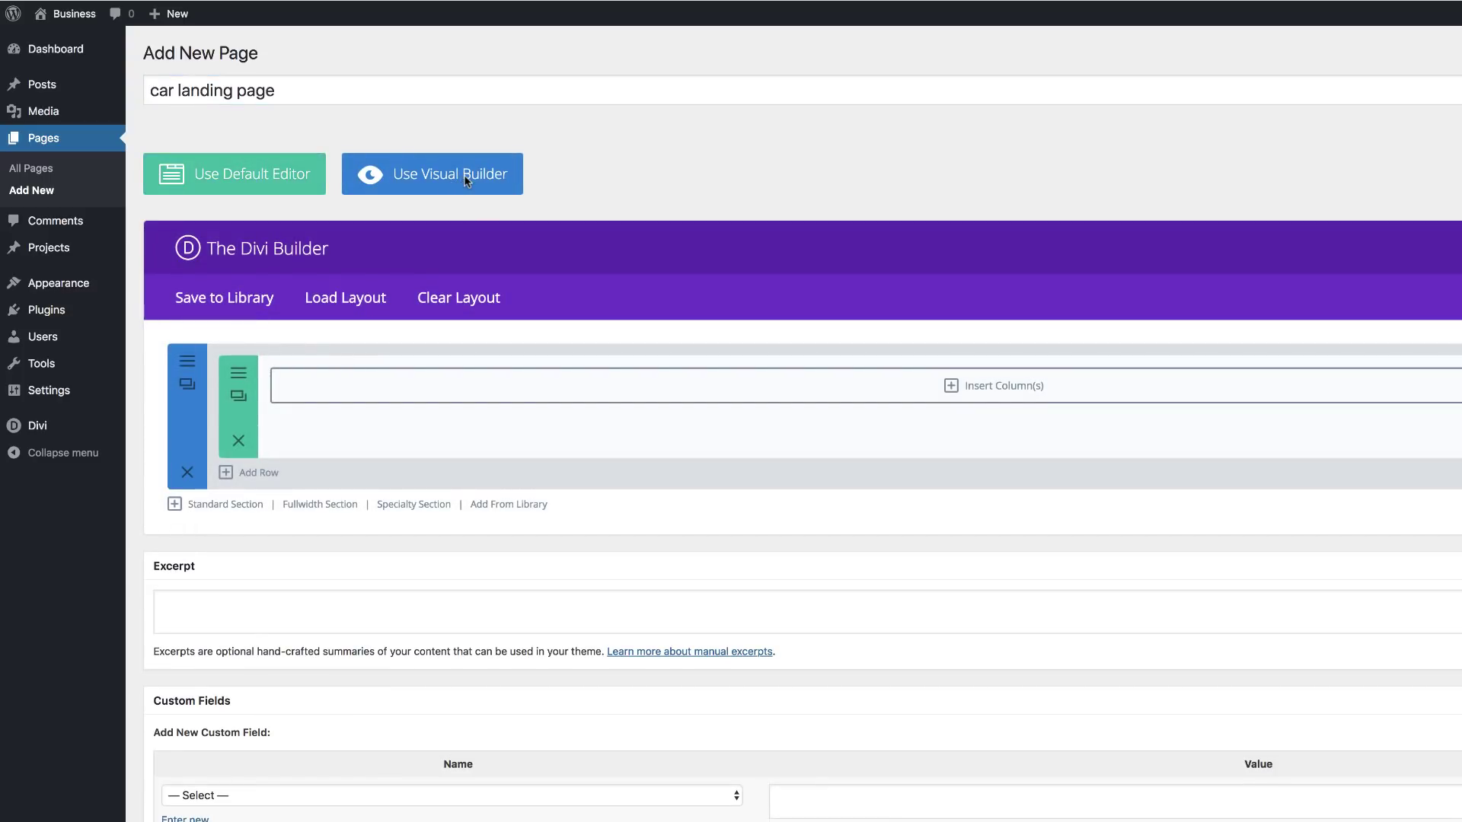
{"action": "left_click", "coordinate": [465, 177]}
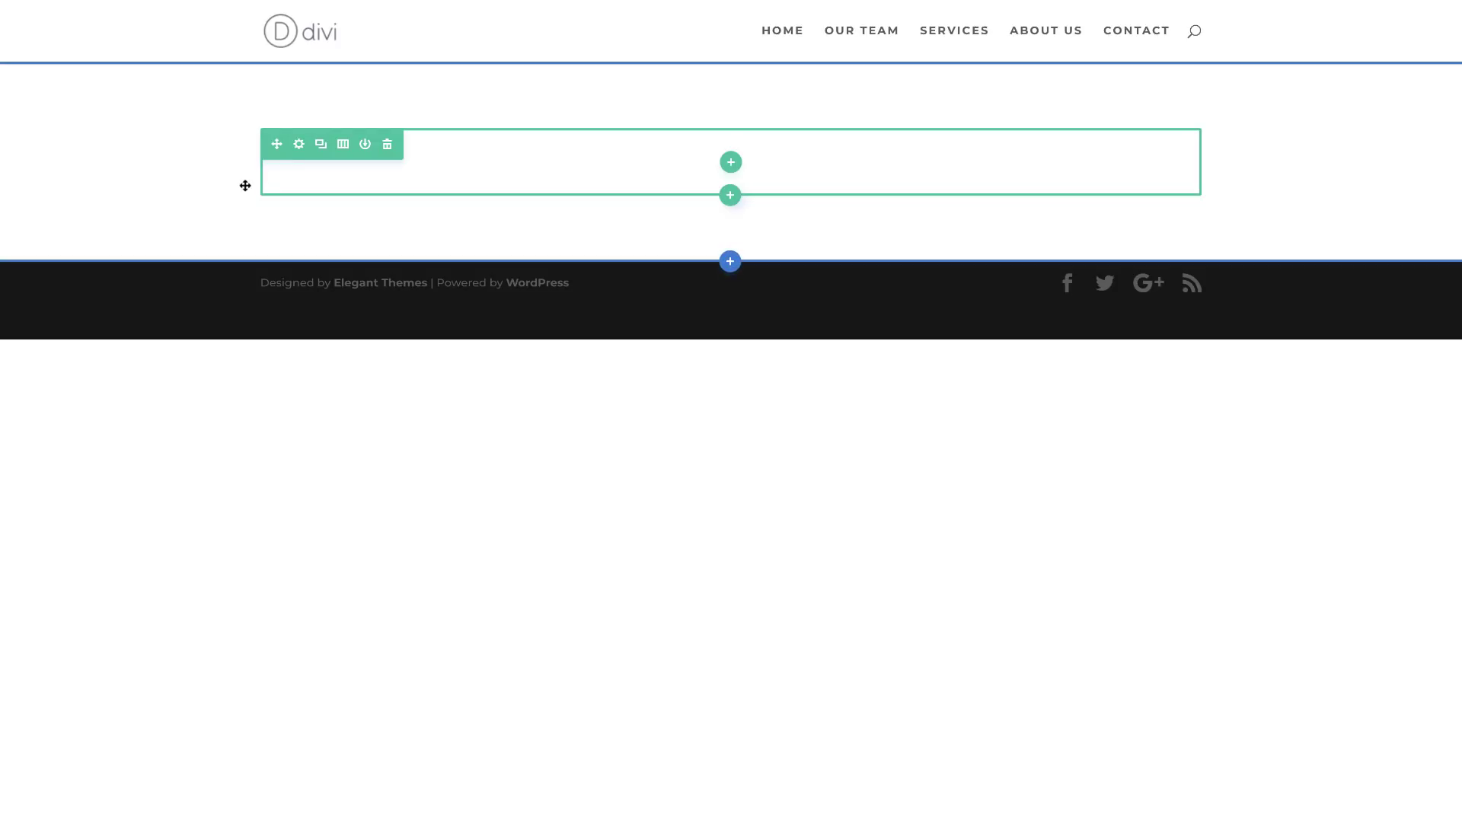
Step: Add a fullwidth section below the empty section and insert a Fullwidth Header module into it
{"action": "left_click", "coordinate": [732, 266]}
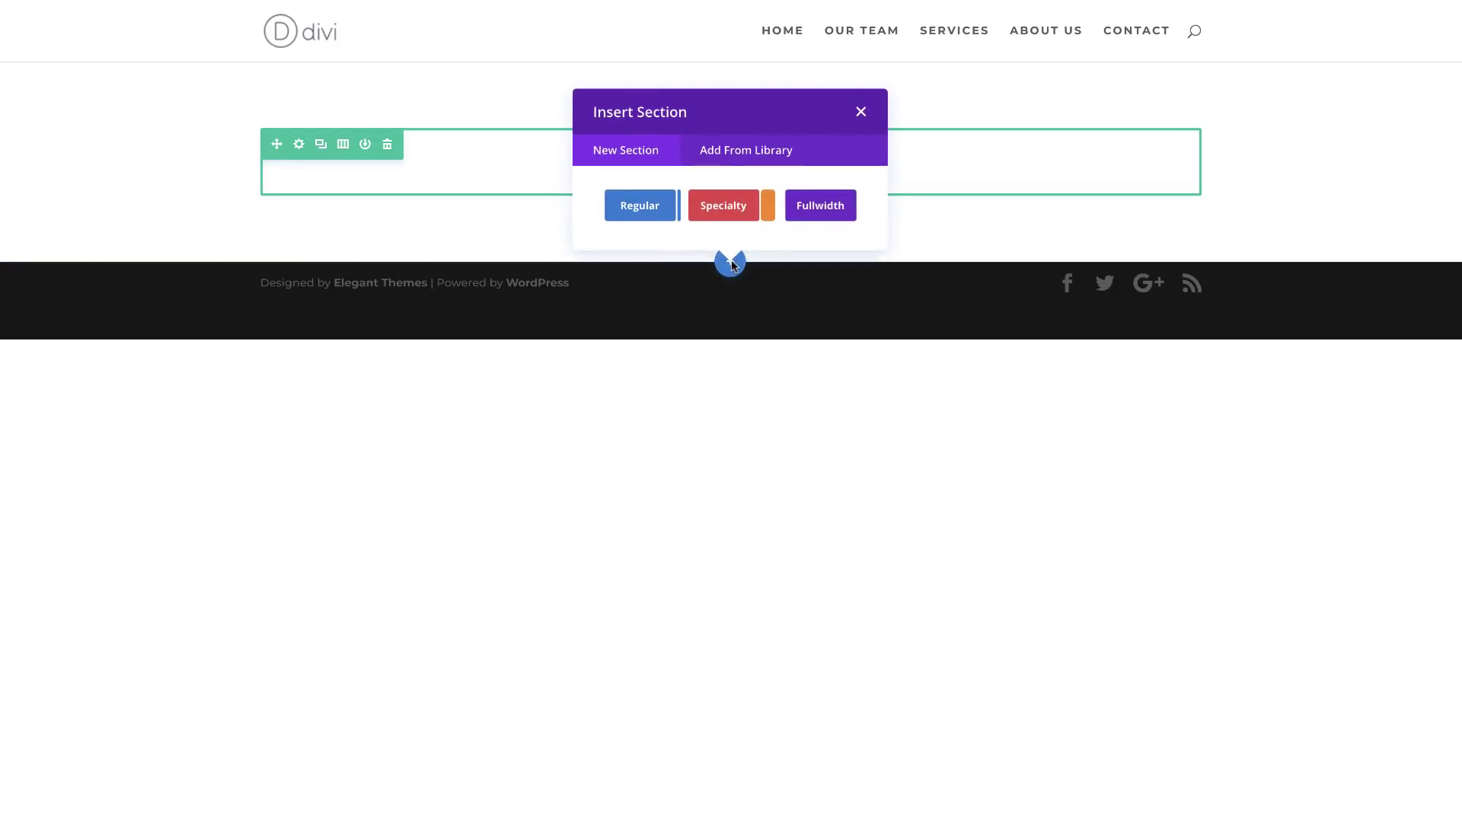
{"action": "left_click", "coordinate": [832, 212]}
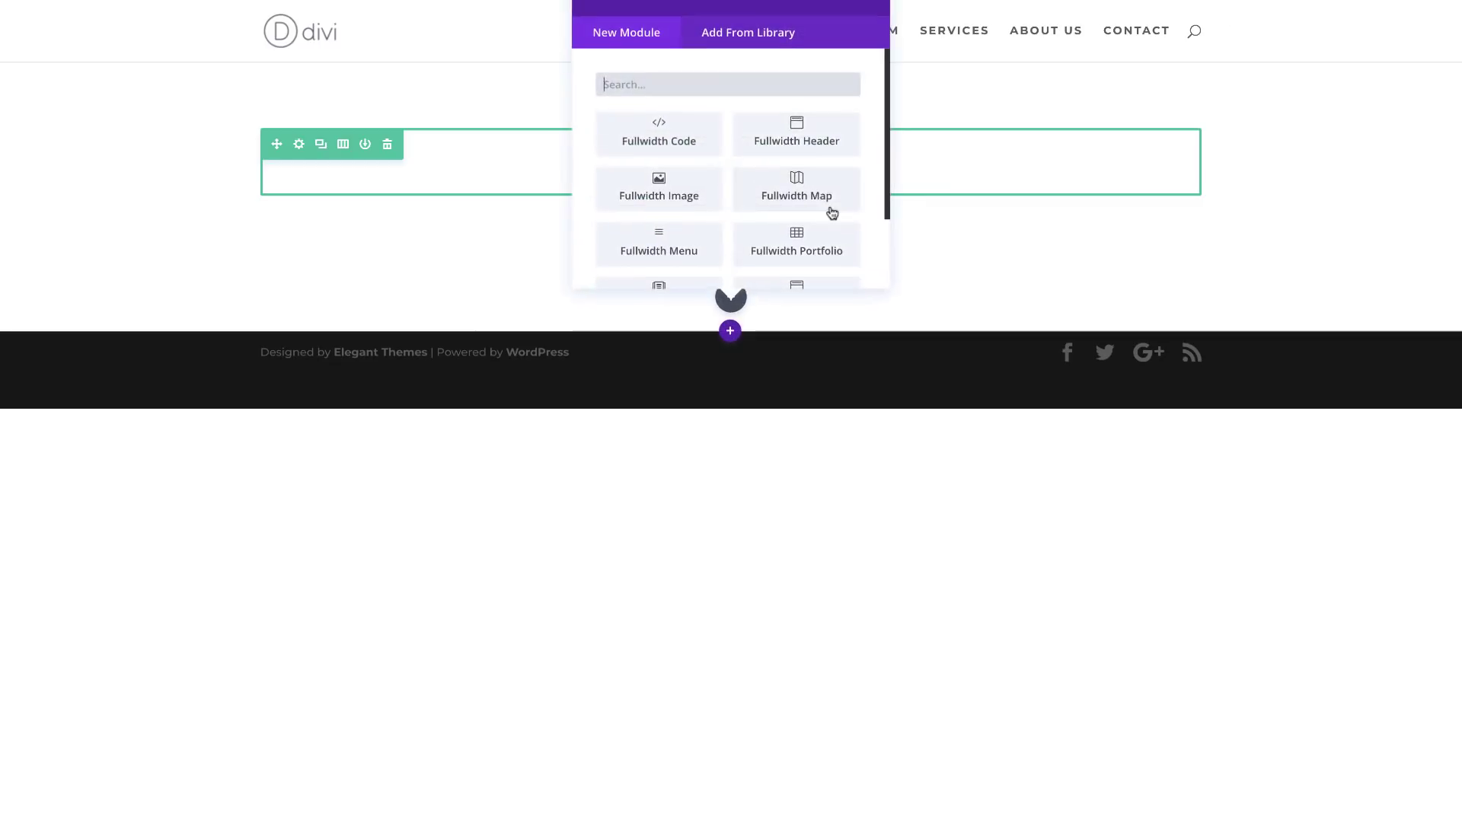
{"action": "left_click", "coordinate": [806, 134]}
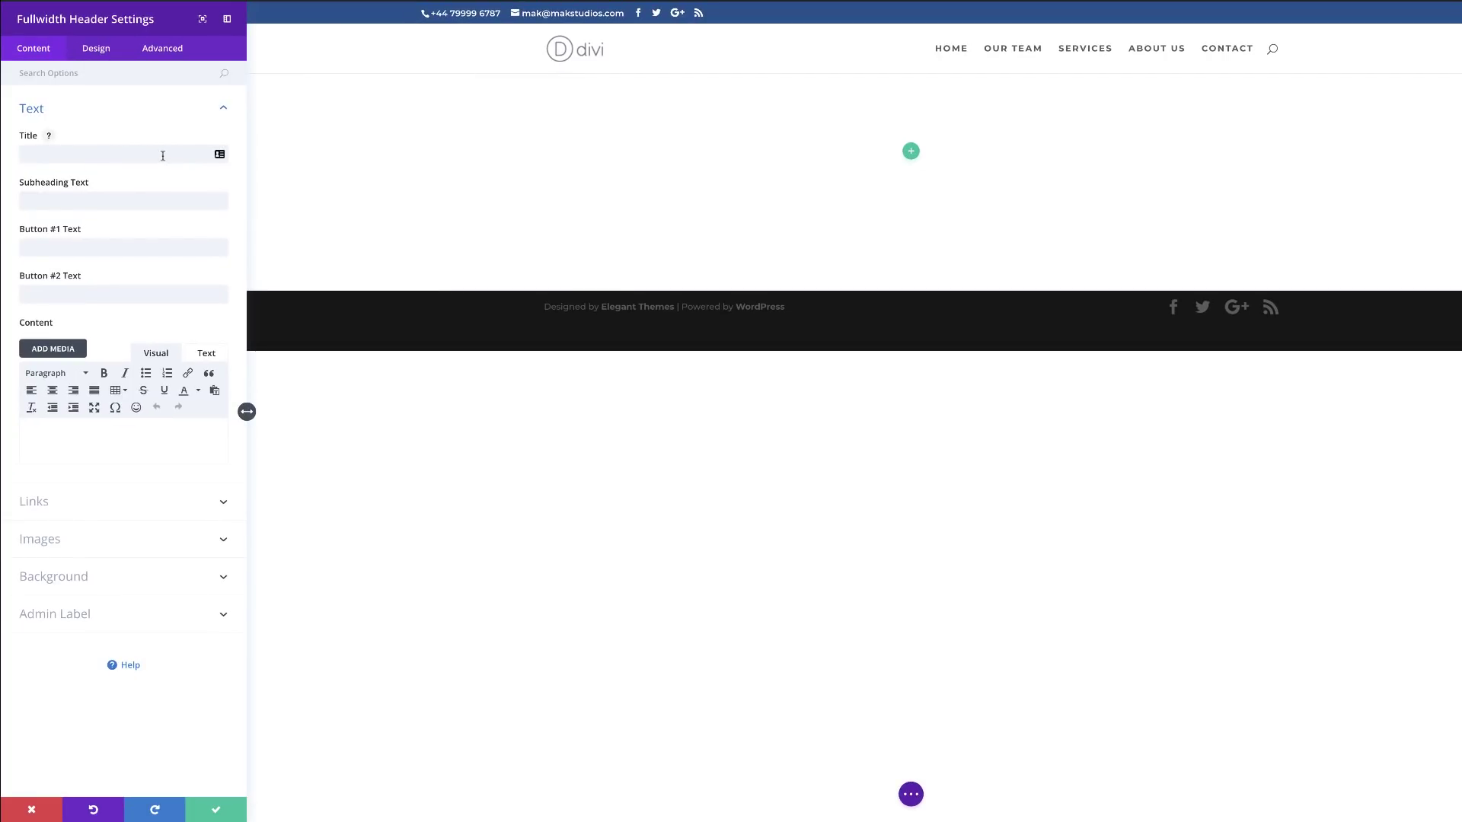
Step: Set the header's title to "Donec nec justo eget felis facilisis", copied from the Lorem 2 placeholder text page
{"action": "left_click", "coordinate": [163, 156]}
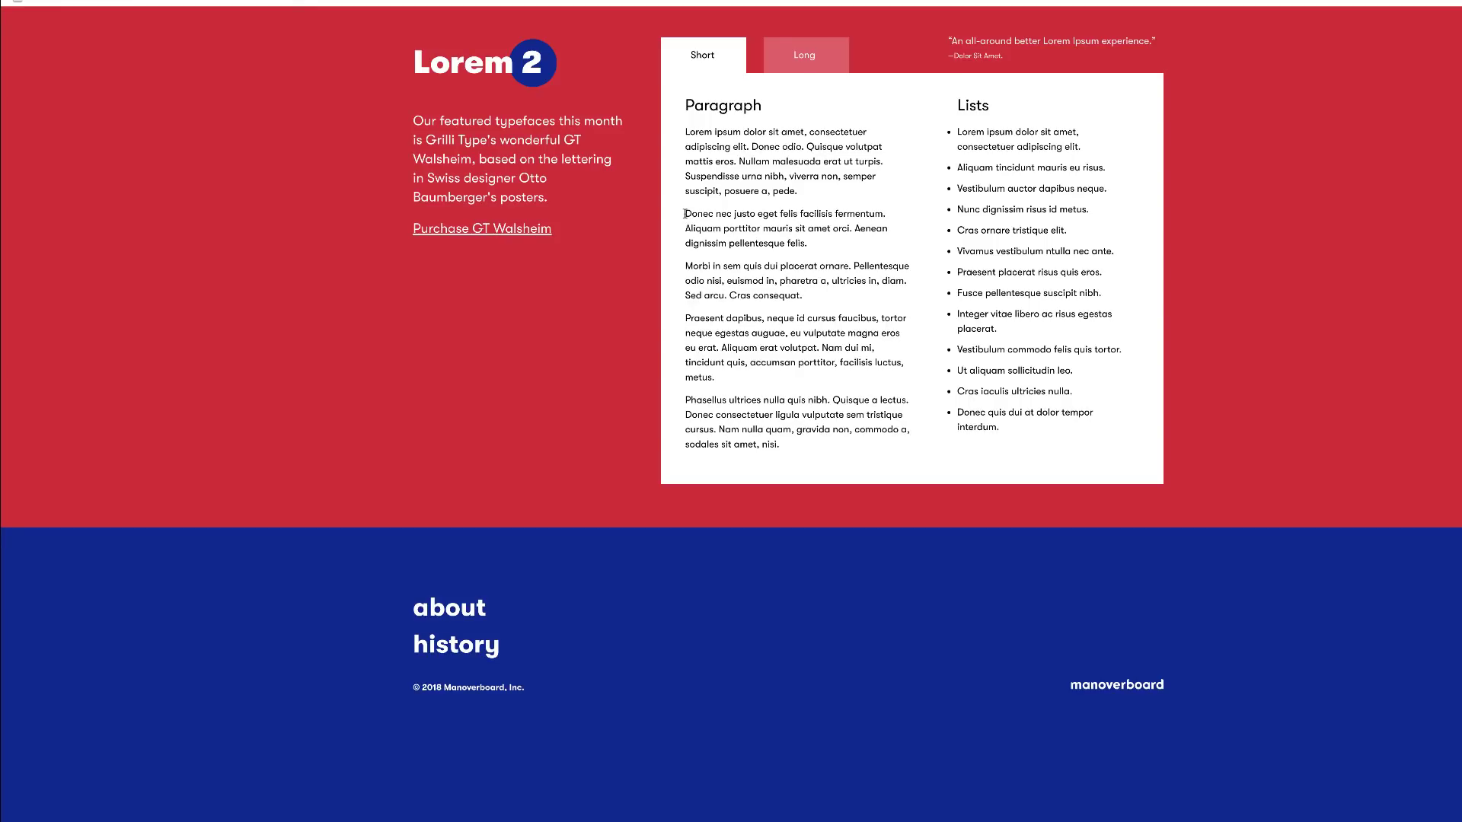
{"action": "left_click_drag", "start_coordinate": [684, 214], "coordinate": [831, 214]}
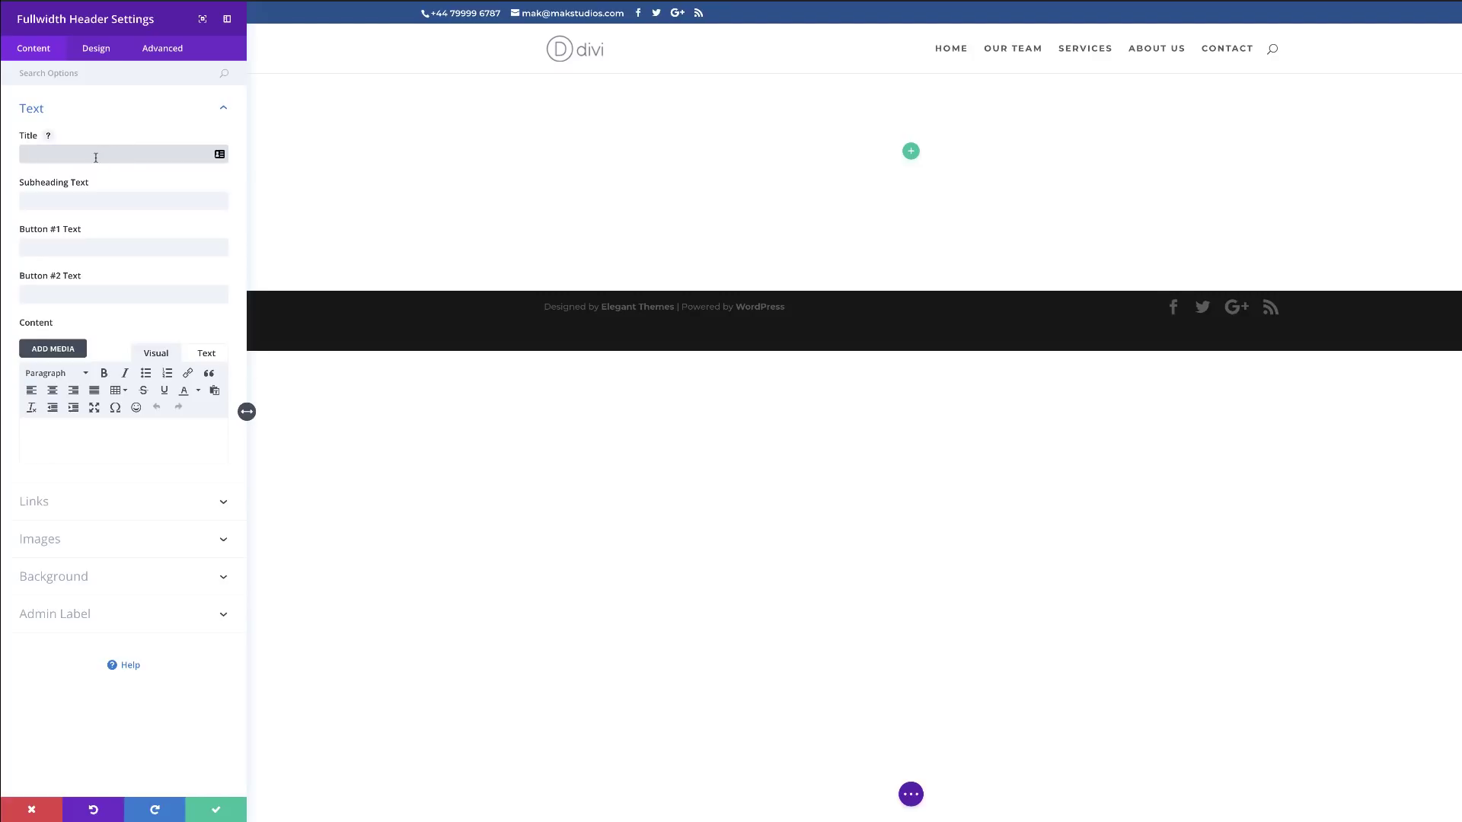
{"action": "type", "text": "Donec nec justo eget felis facilisis"}
Step: Fill the subheading with "Aliquam porttitor mauris sit amet orci. Aenean dignissim pellentesque felis." from the placeholder text page
{"action": "left_click", "coordinate": [85, 202]}
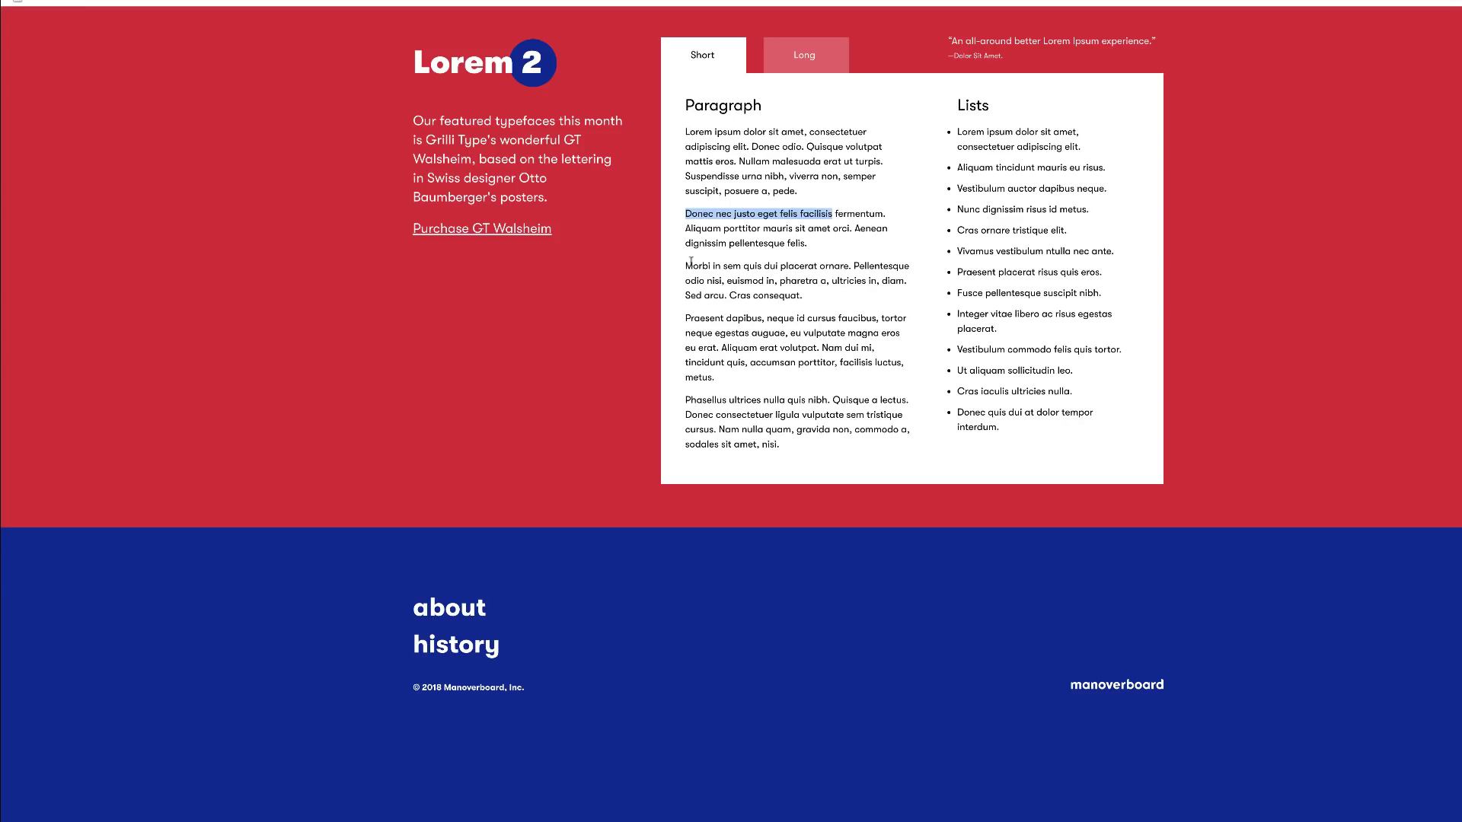
{"action": "left_click_drag", "start_coordinate": [686, 228], "coordinate": [800, 243]}
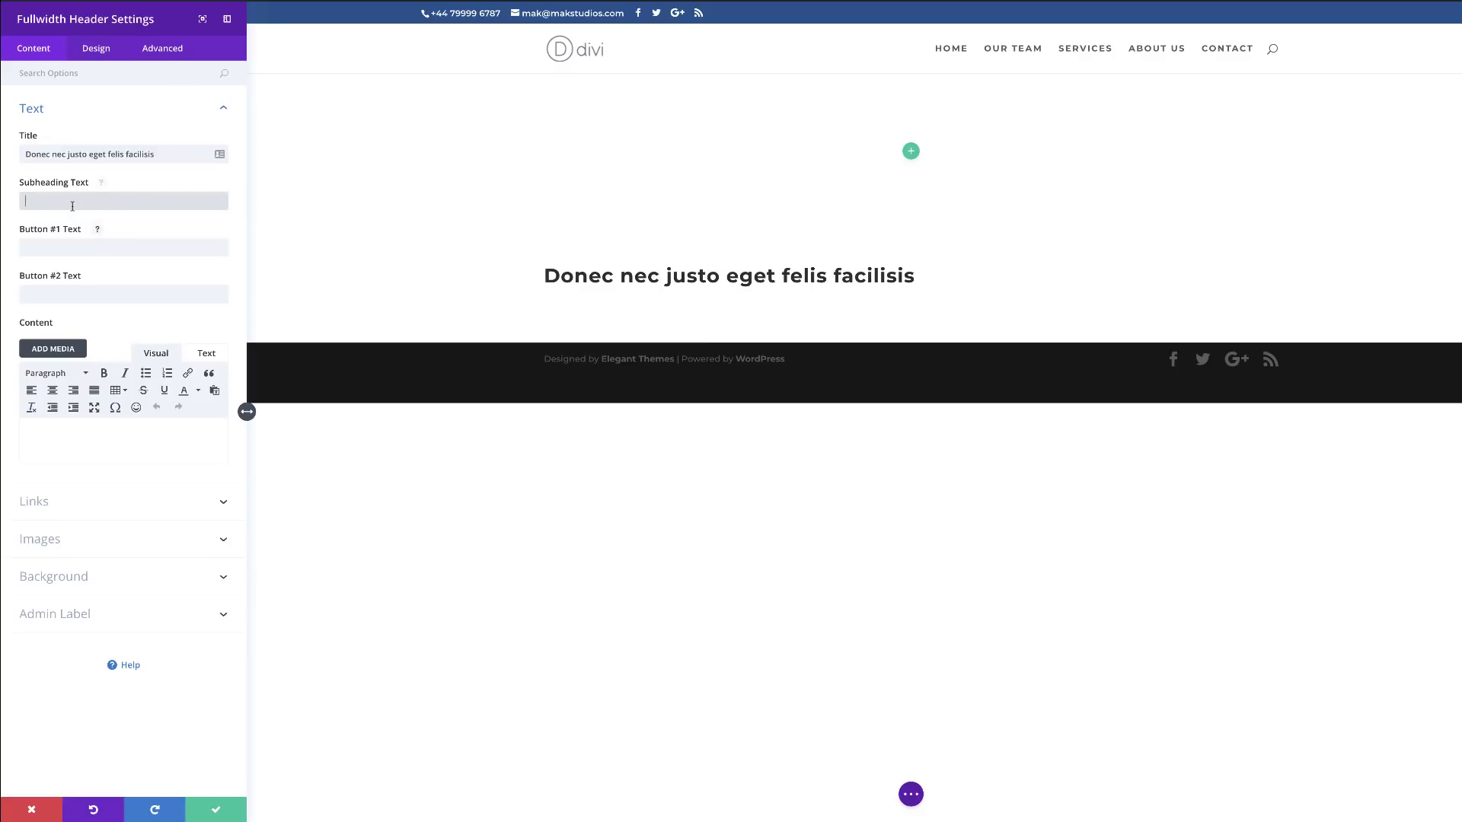
{"action": "type", "text": "Aliquam porttitor mauris sit amet orci. Aenean dignissim pellentesque felis."}
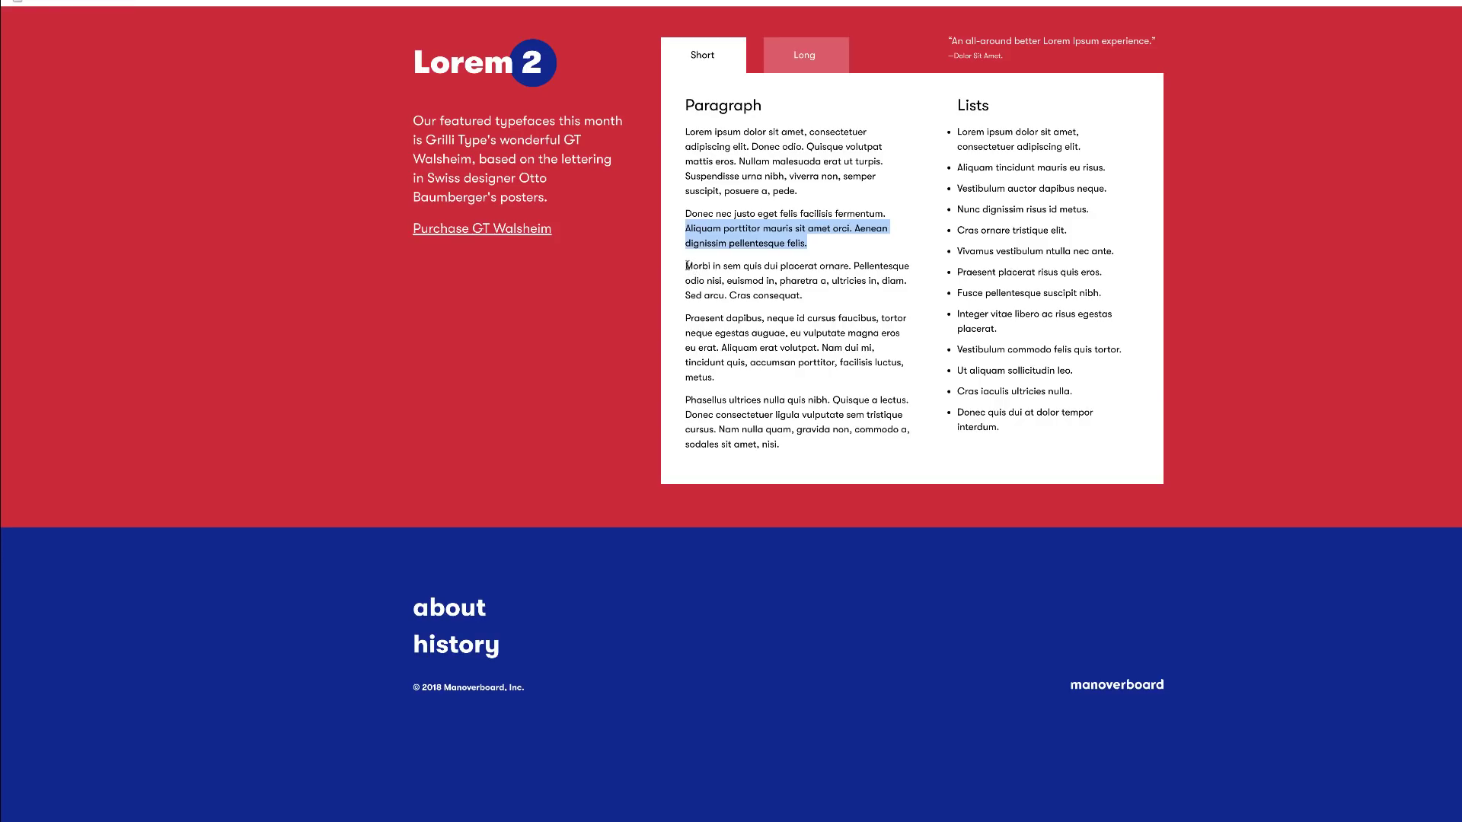
Step: Copy the placeholder paragraph starting "Morbi in sem quis dui placerat ornare" and insert it at the beginning of the subheading text
{"action": "left_click_drag", "start_coordinate": [687, 266], "coordinate": [809, 298]}
{"action": "key", "text": "ctrl+c"}
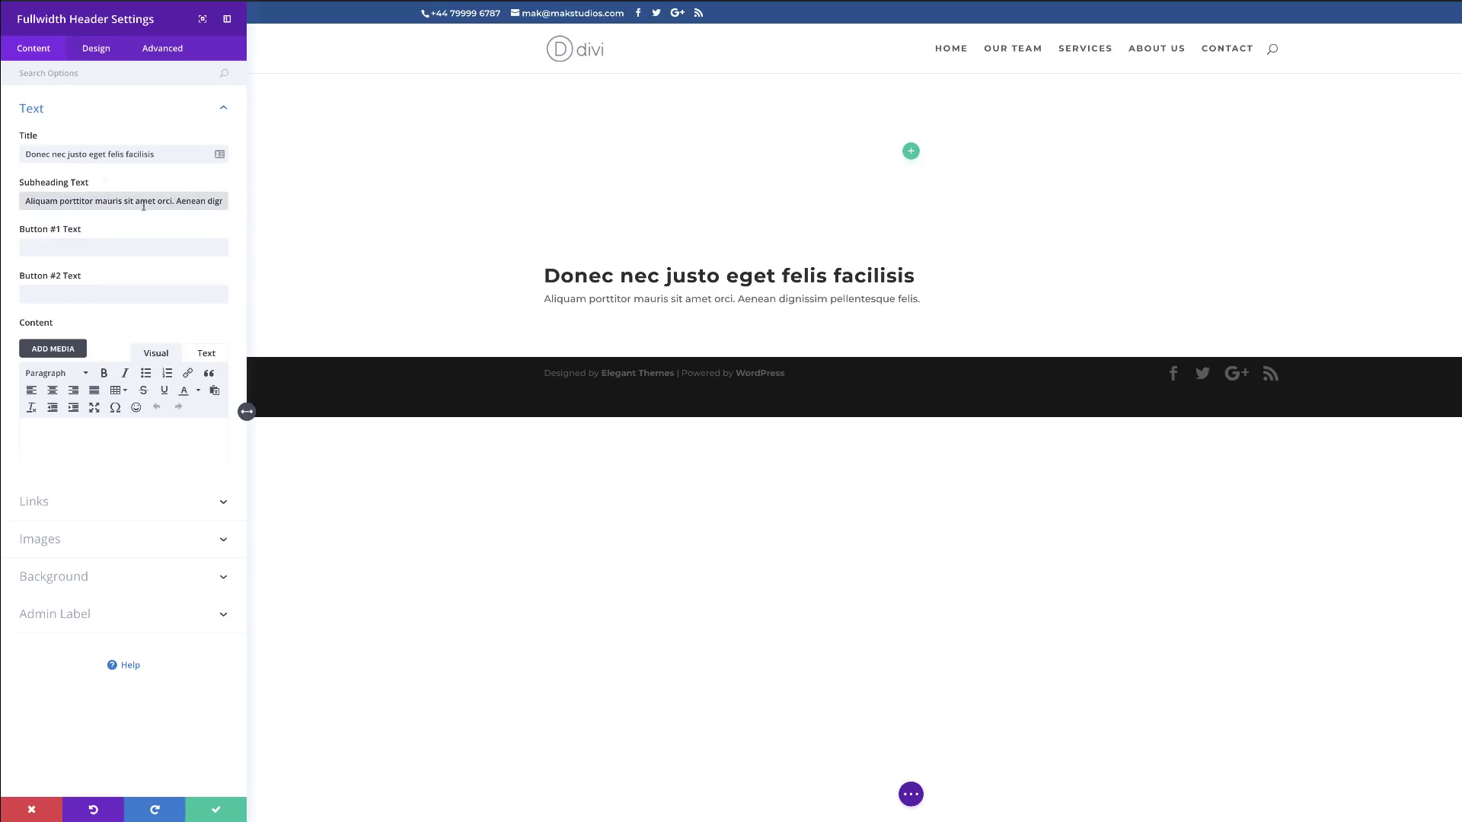
{"action": "left_click", "coordinate": [24, 201]}
{"action": "key", "text": "ctrl+v"}
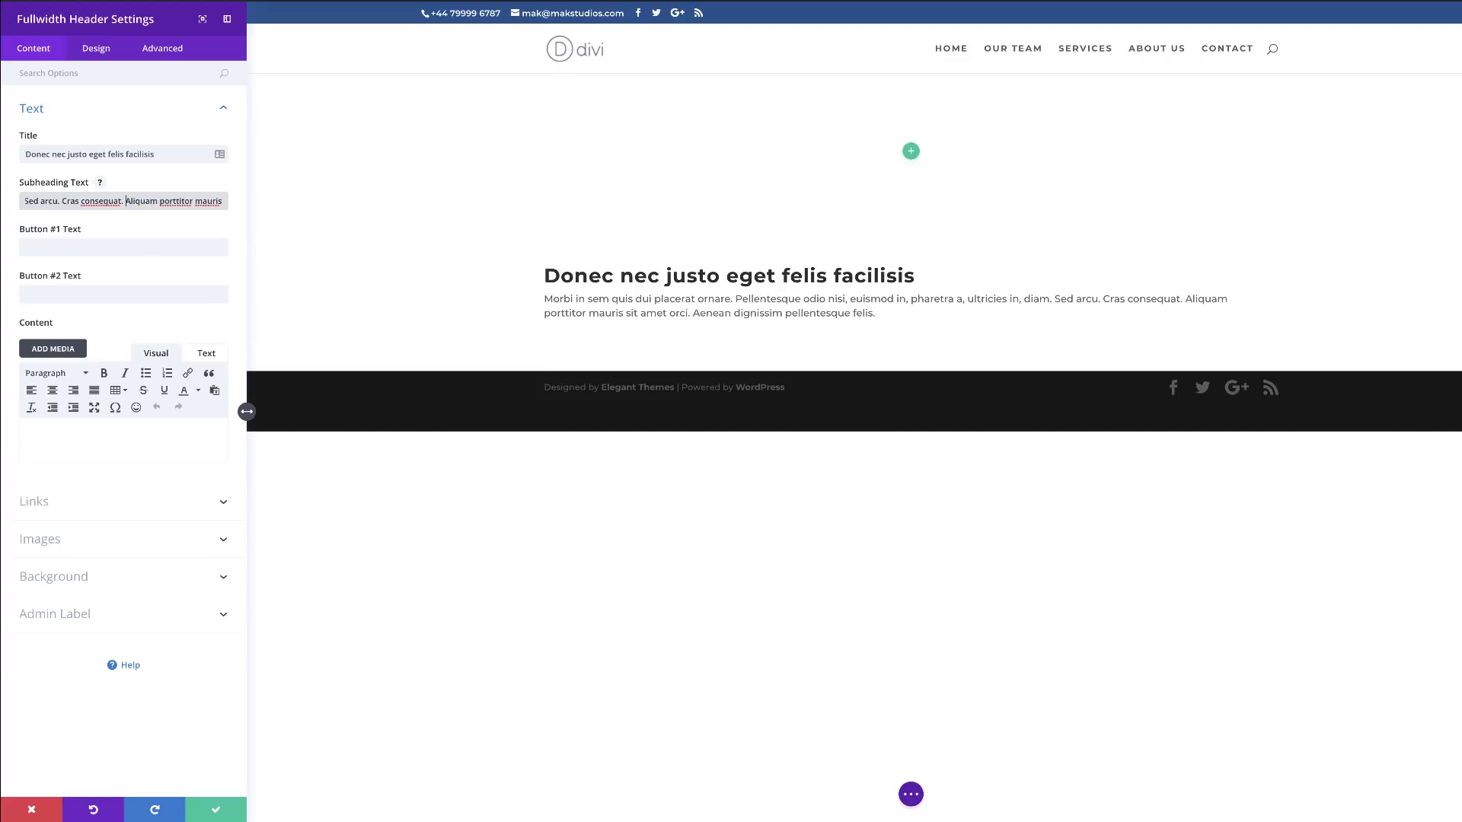
Step: Set the header's first button text to "LEARN MORE"
{"action": "left_click", "coordinate": [47, 249]}
{"action": "type", "text": "LEA"}
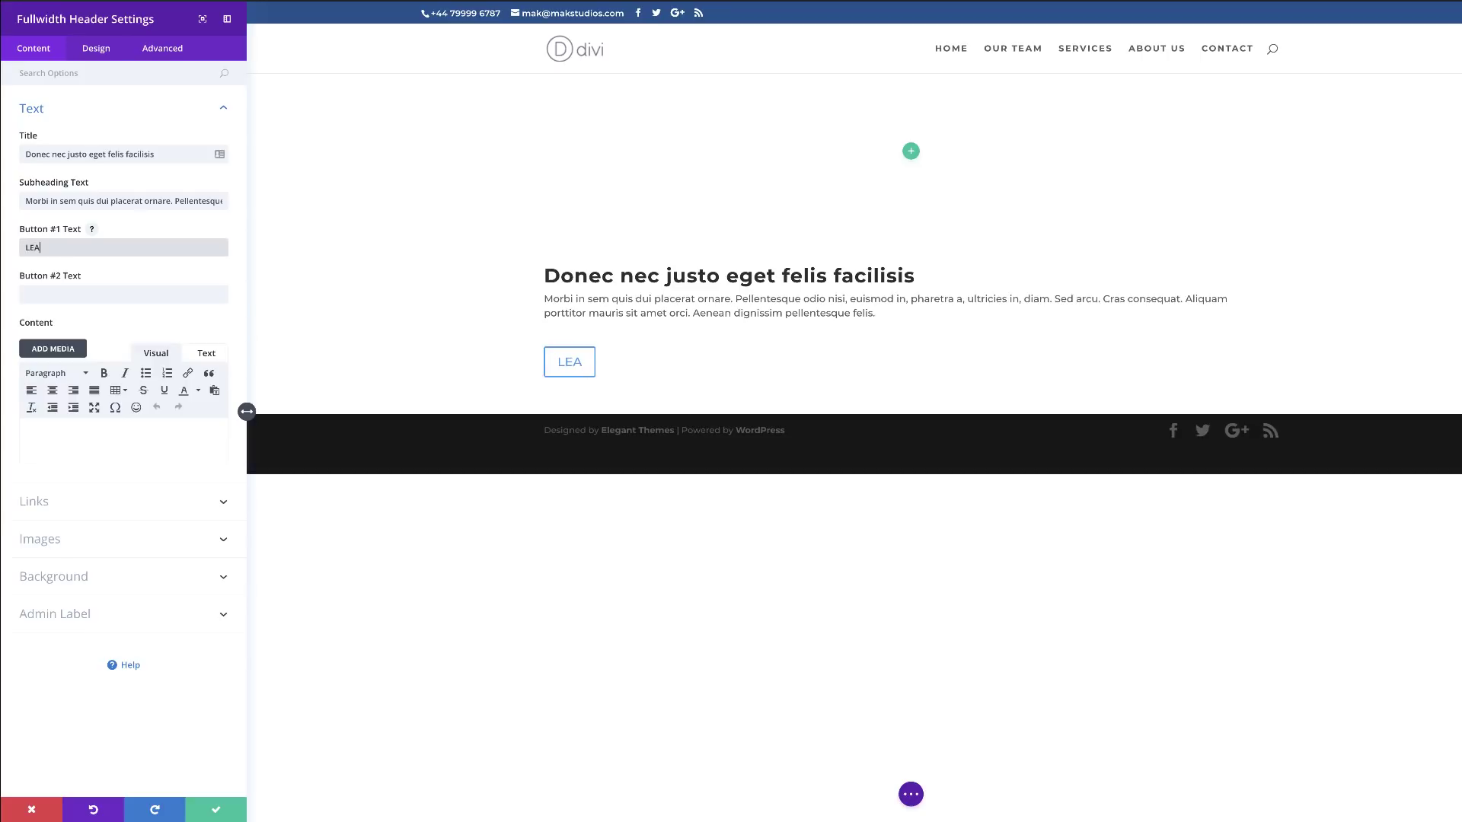
{"action": "type", "text": "RN MORE"}
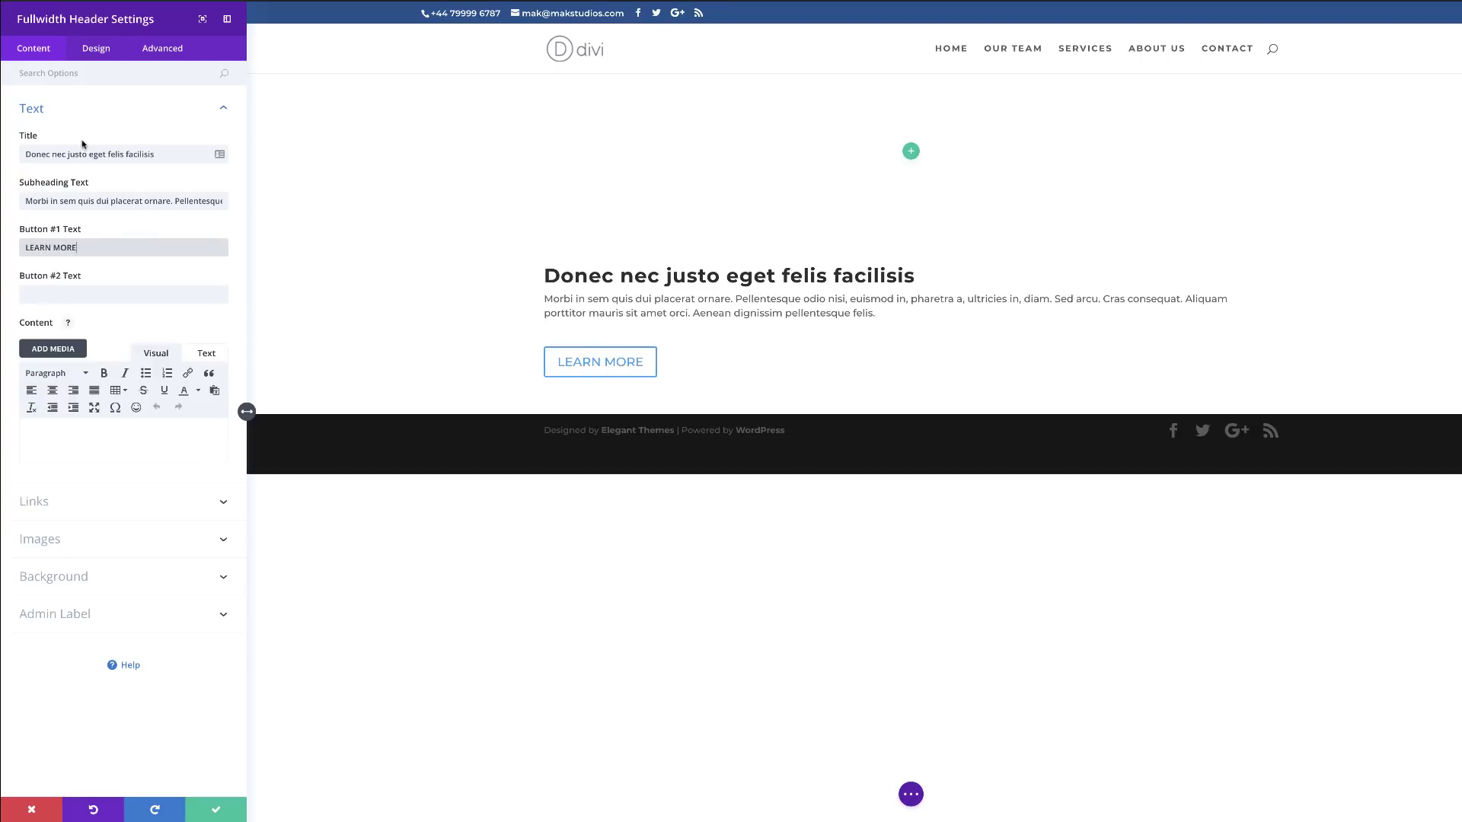
Step: Open the background settings of the fullwidth header module
{"action": "left_click", "coordinate": [73, 583]}
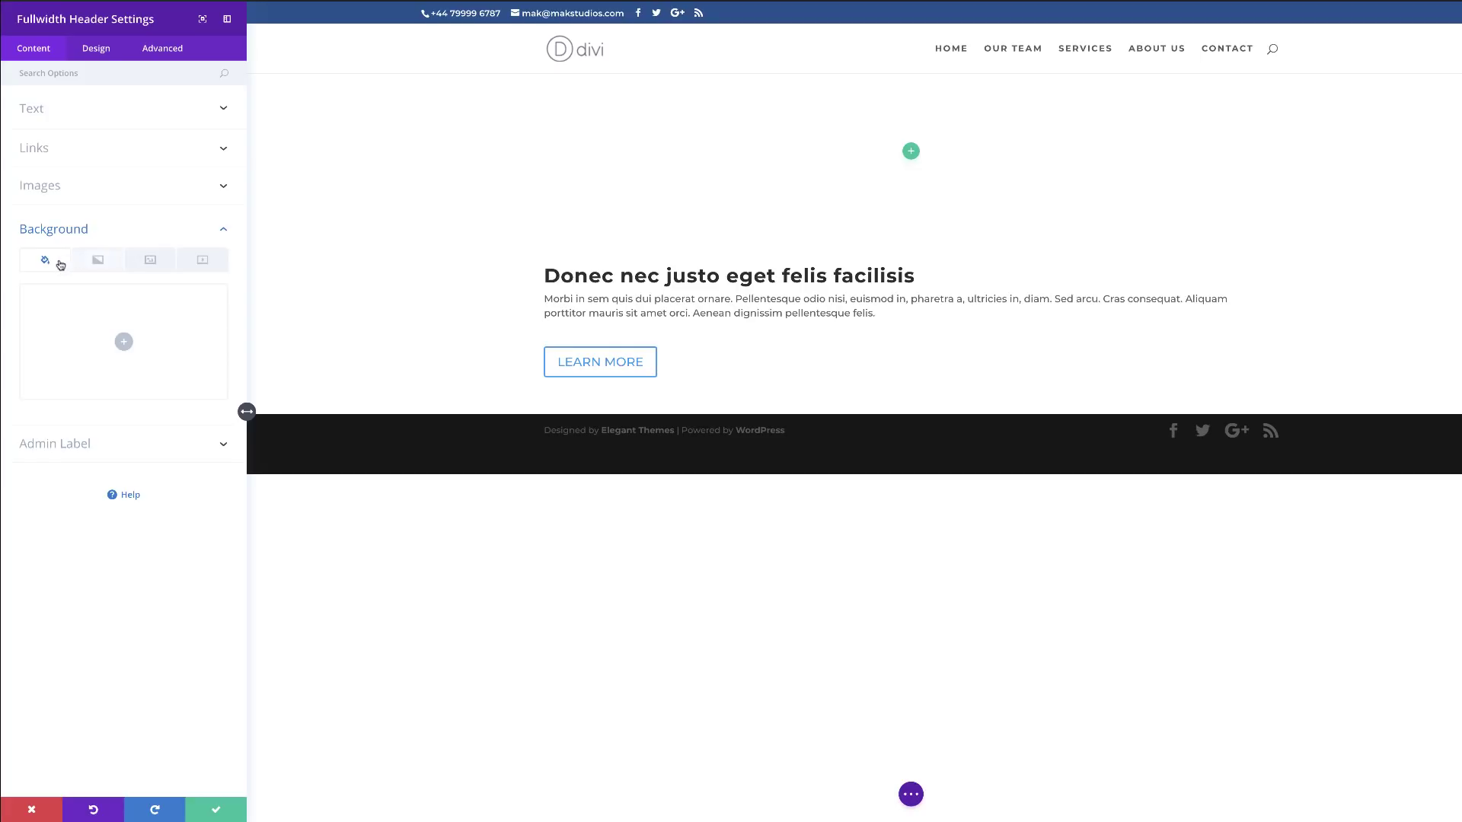